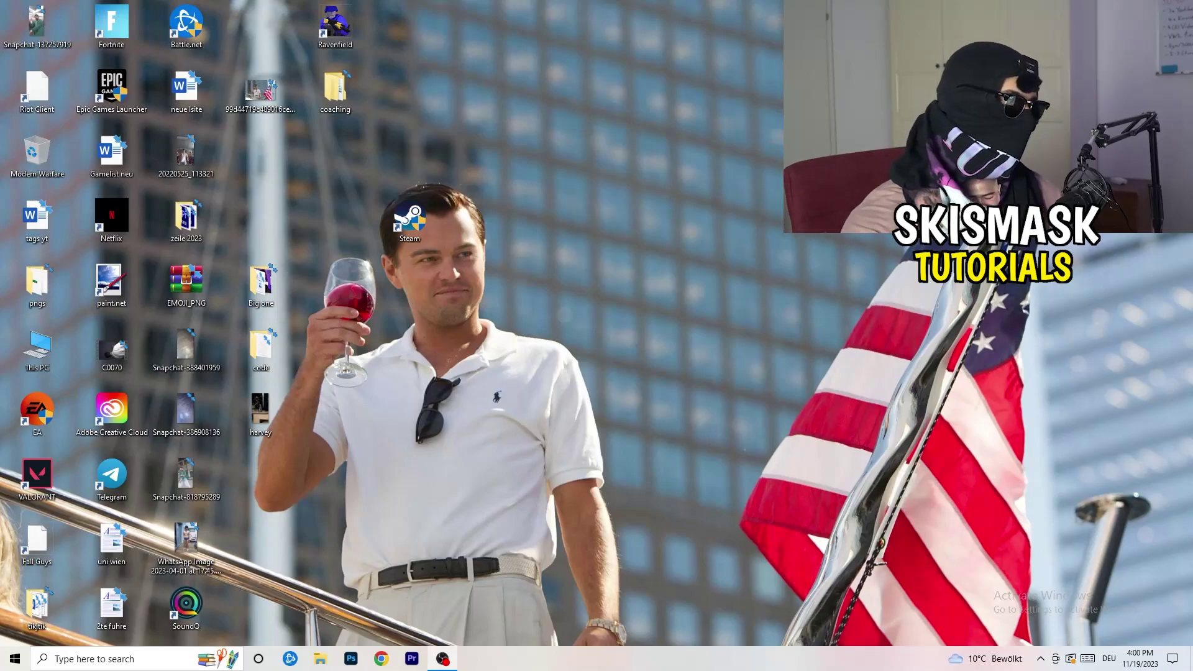
From the Start menu, open Settings and go to the Gaming section's Xbox Game Bar page
left_click(15, 659)
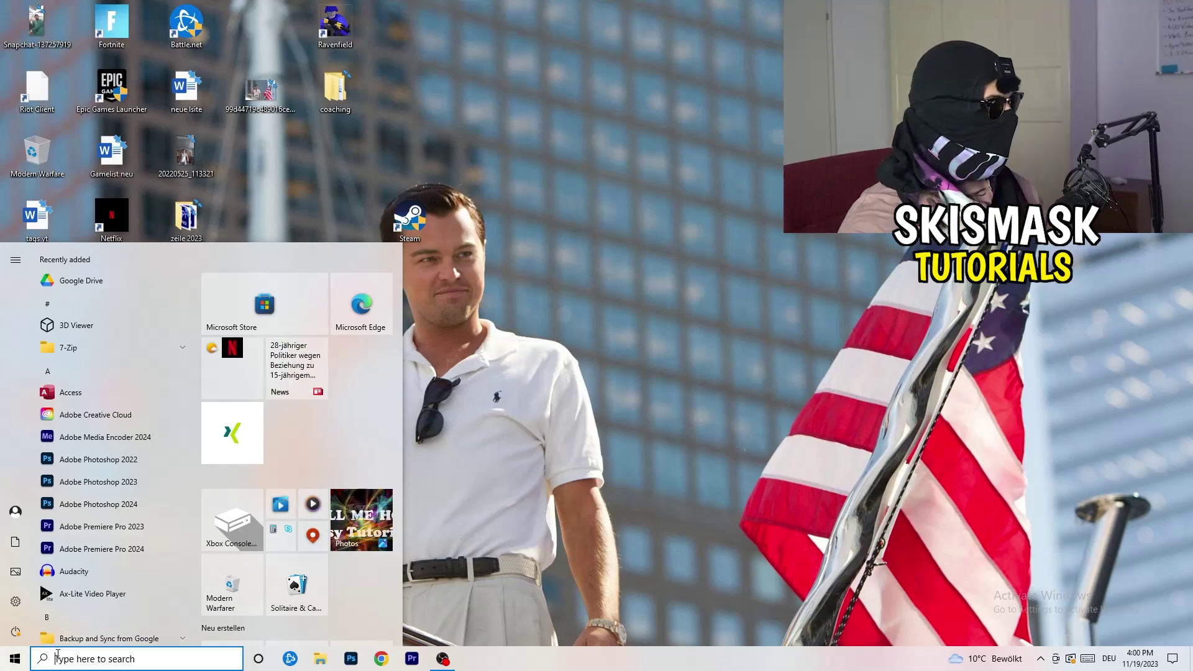
left_click(15, 601)
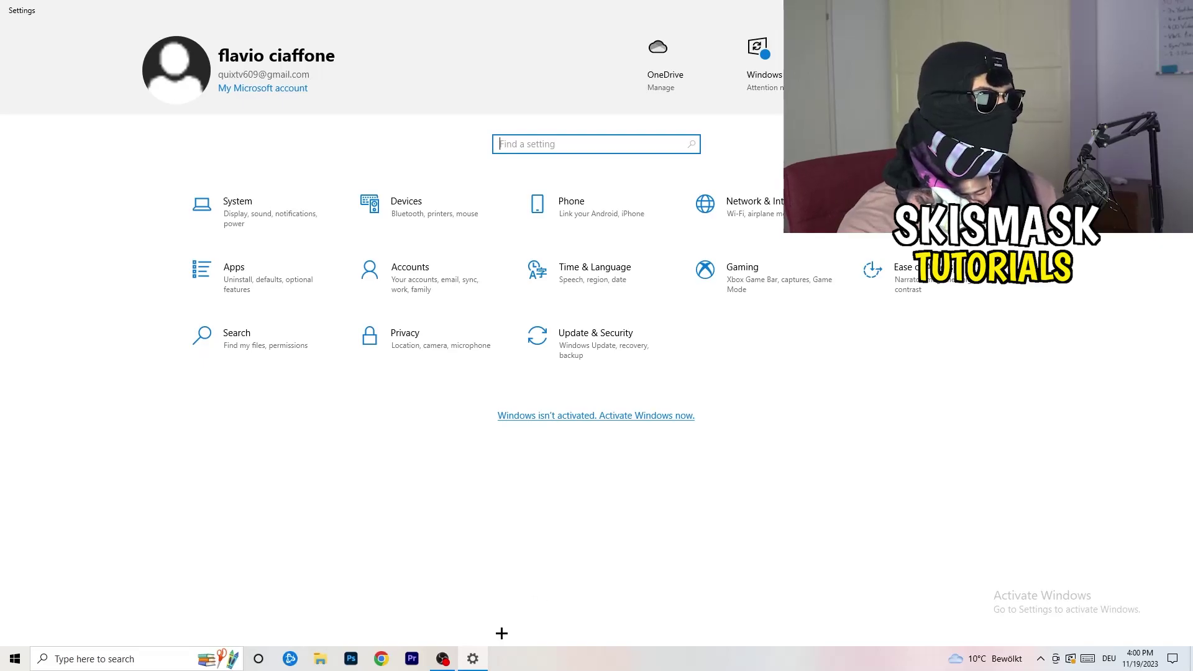
left_click(770, 299)
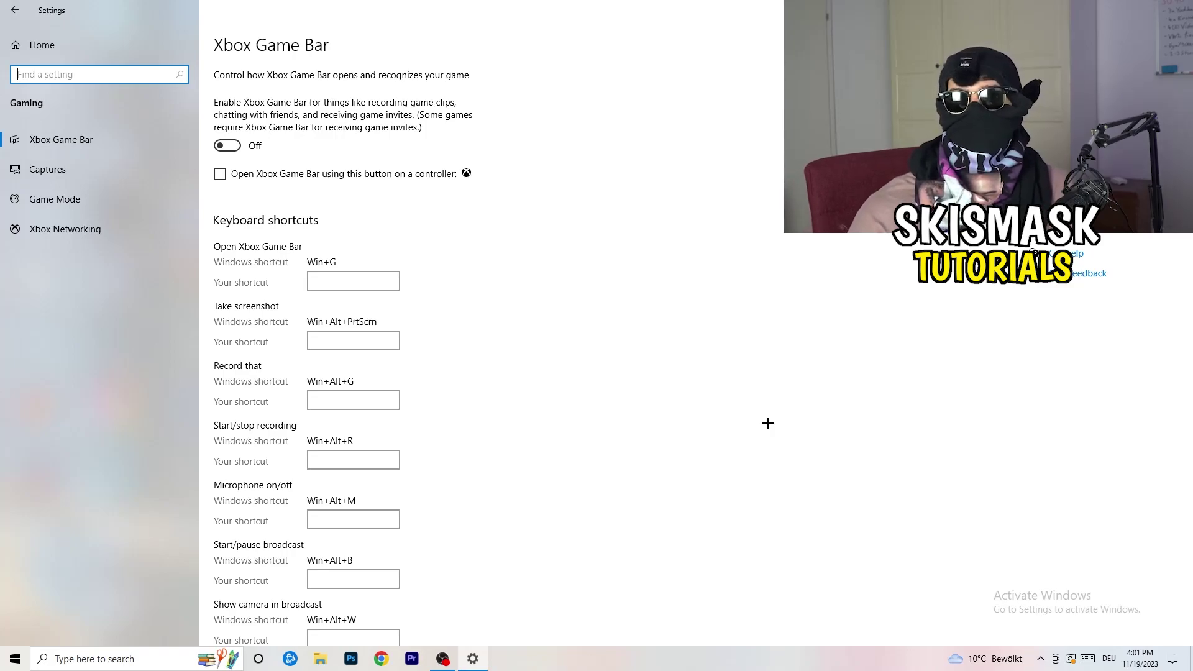
On the Captures page, review the maximum recording length options and keep it at 2 hours
left_click(99, 172)
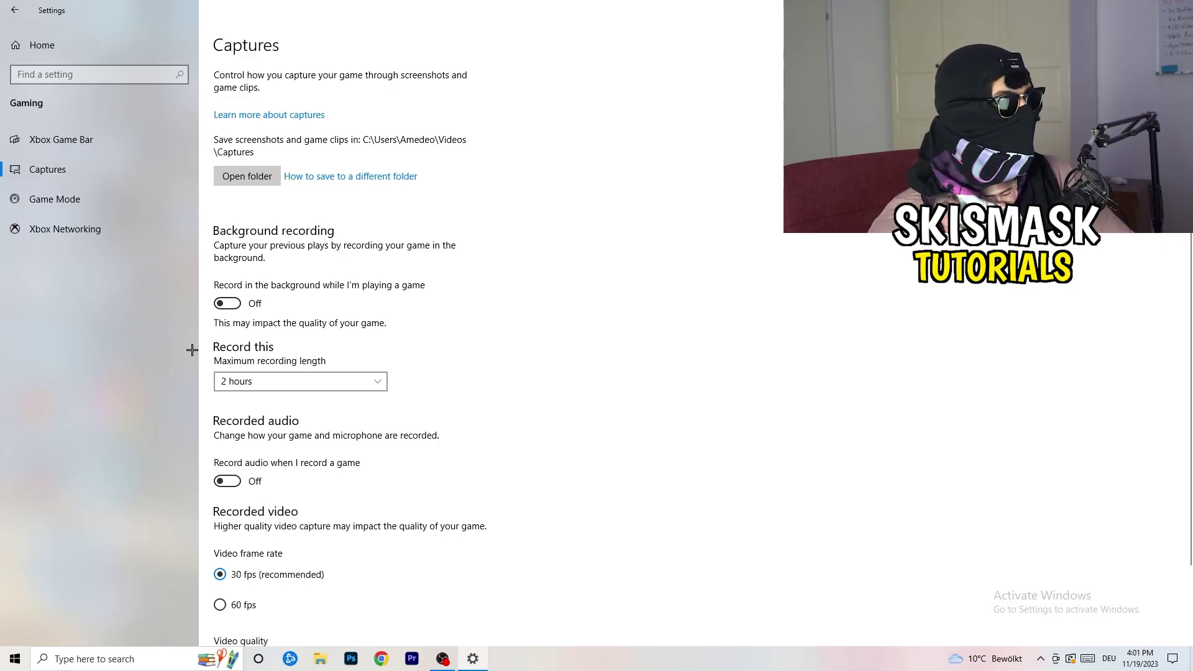
left_click(289, 381)
left_click(487, 342)
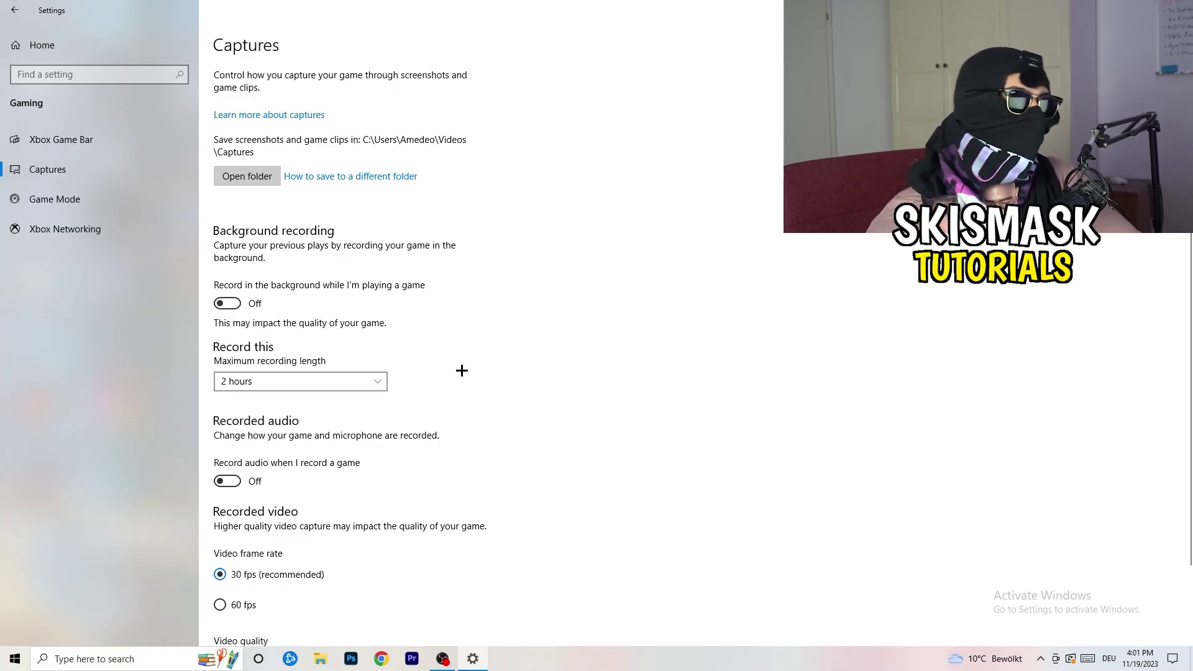
left_click(354, 376)
left_click(764, 310)
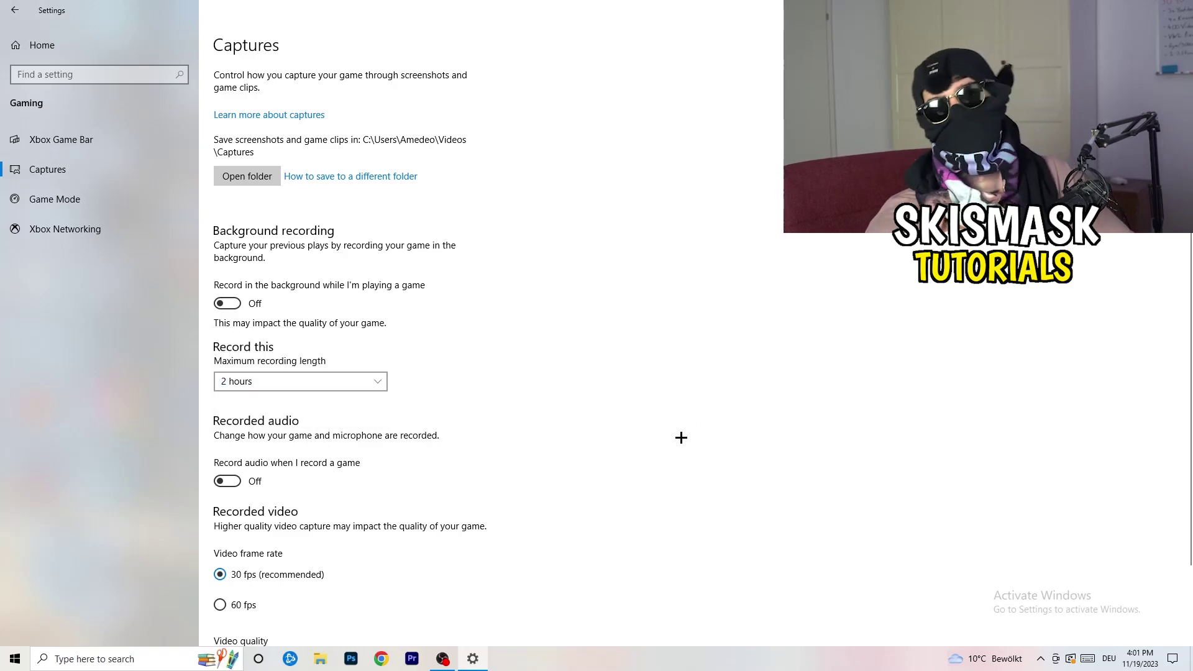
Confirm Game Mode is On, then close Settings back to the desktop
scroll(372, 470, "down", 2)
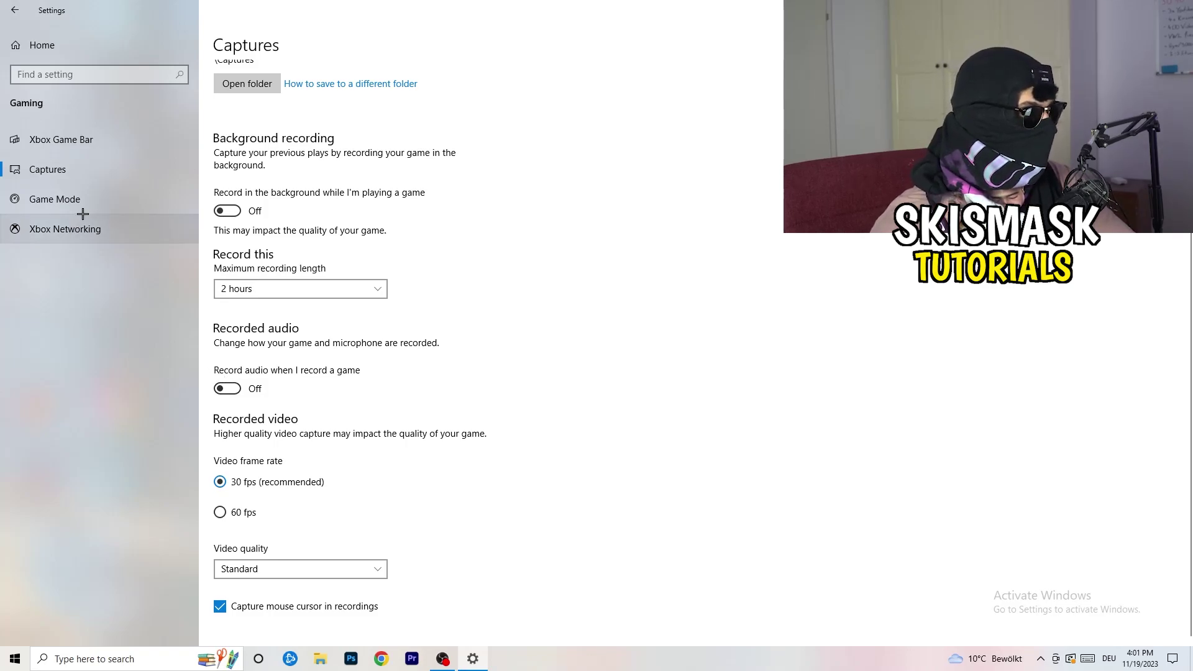
left_click(84, 195)
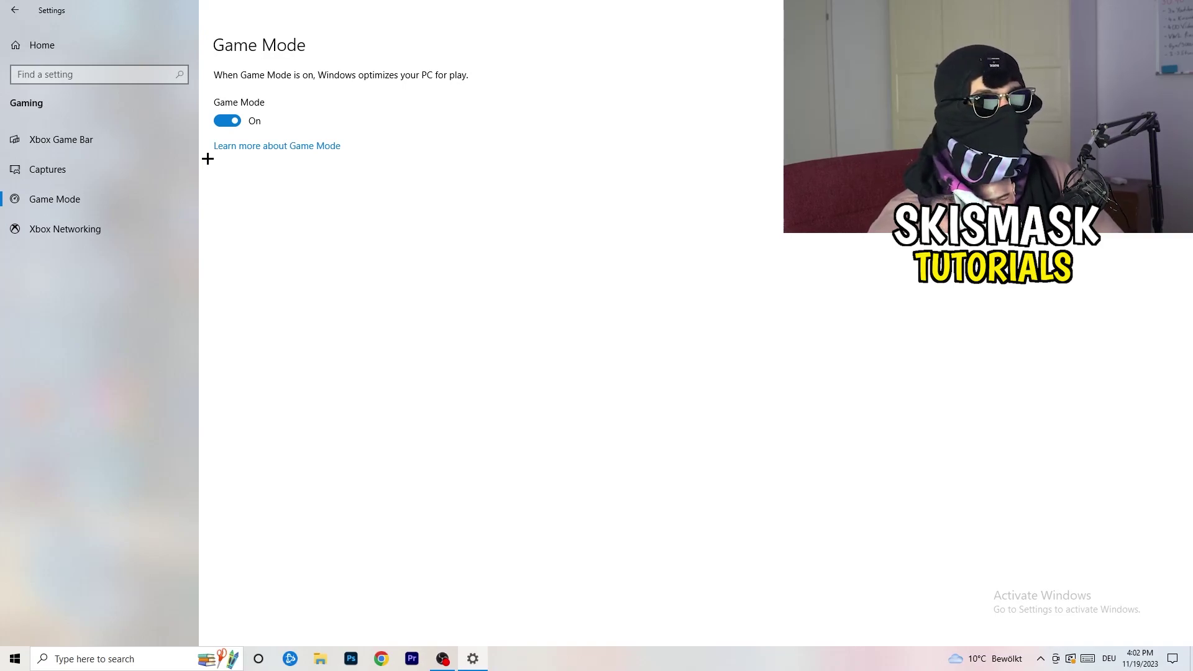
key("alt+F4")
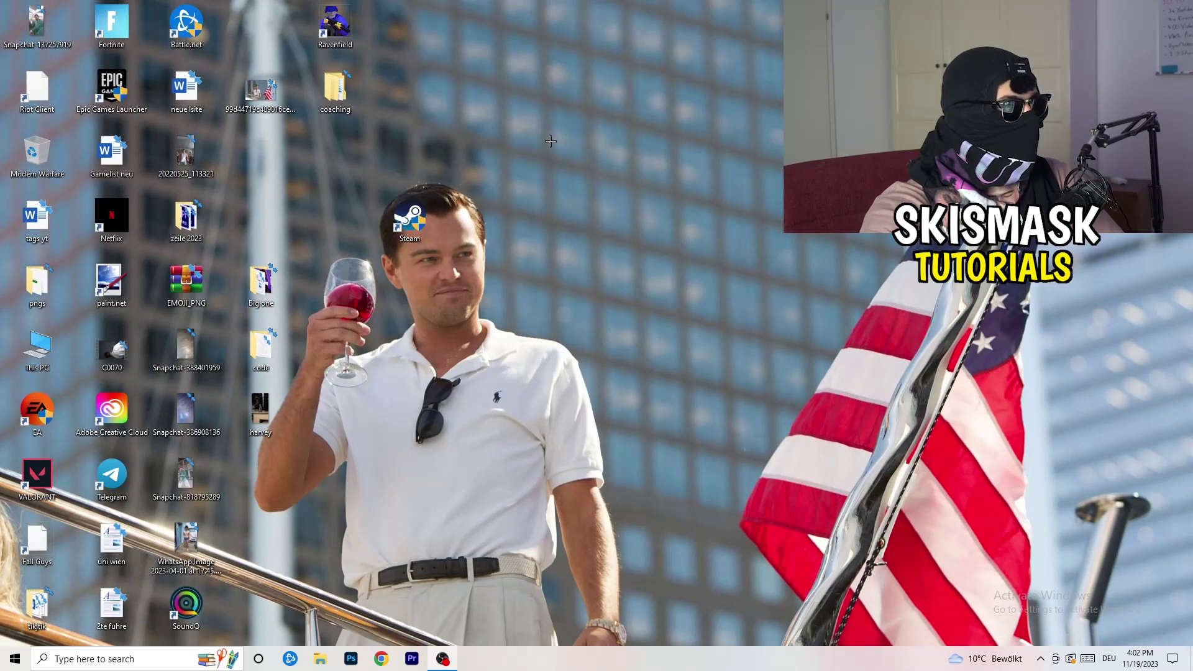
Launch Task Manager from the taskbar's context menu and maximize it
left_click_drag(579, 655, 418, 584)
right_click(591, 666)
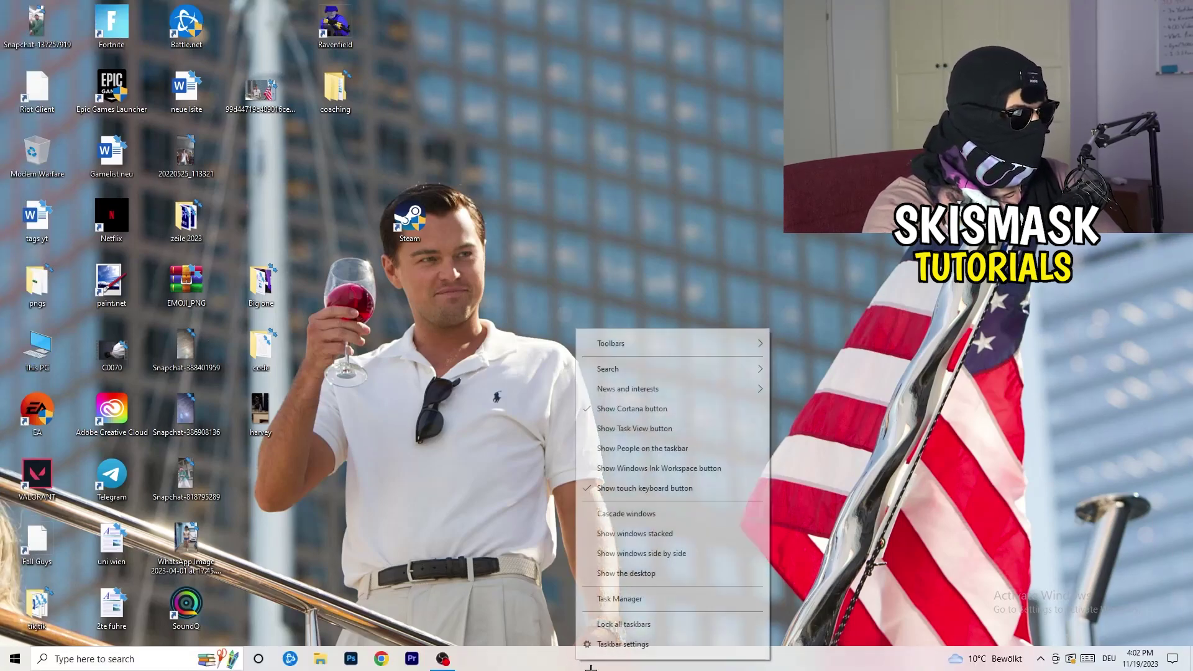
left_click(641, 600)
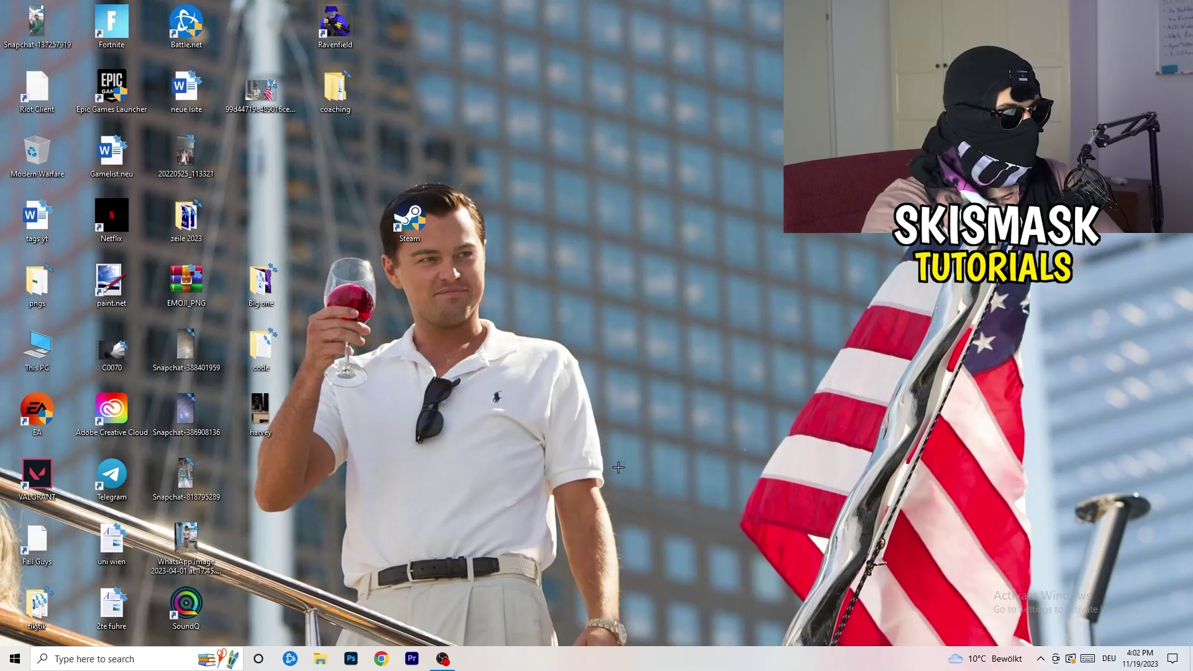
left_click(688, 32)
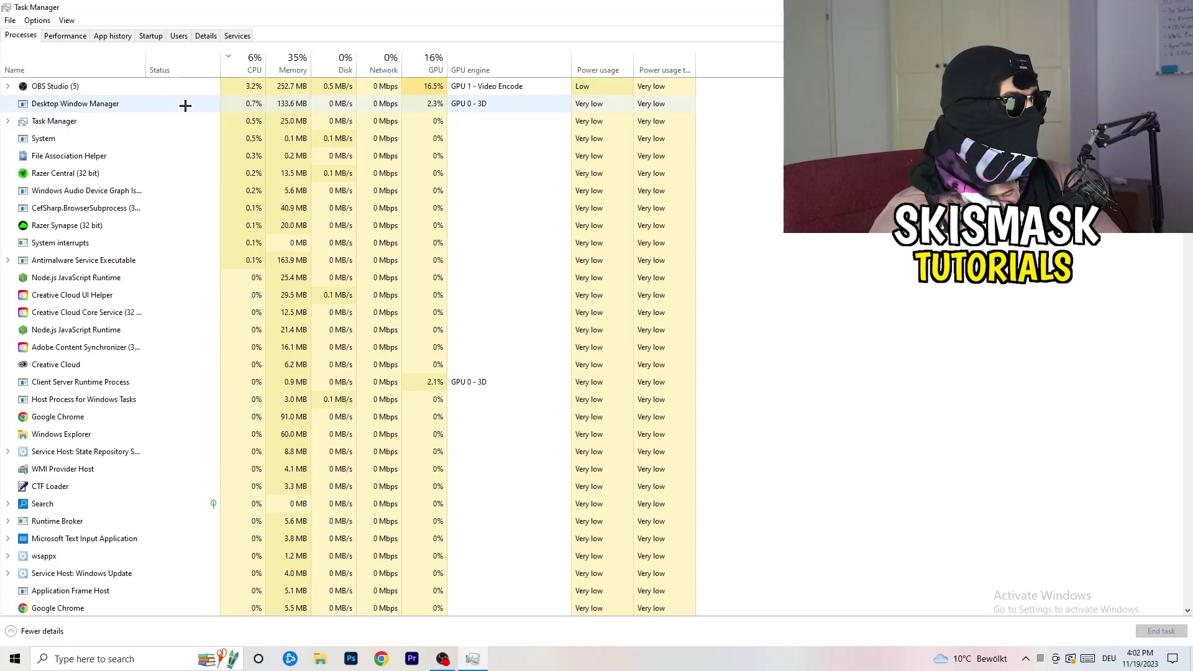
Sort processes by GPU usage, leave OBS Studio running, then sort by CPU usage
left_click(429, 62)
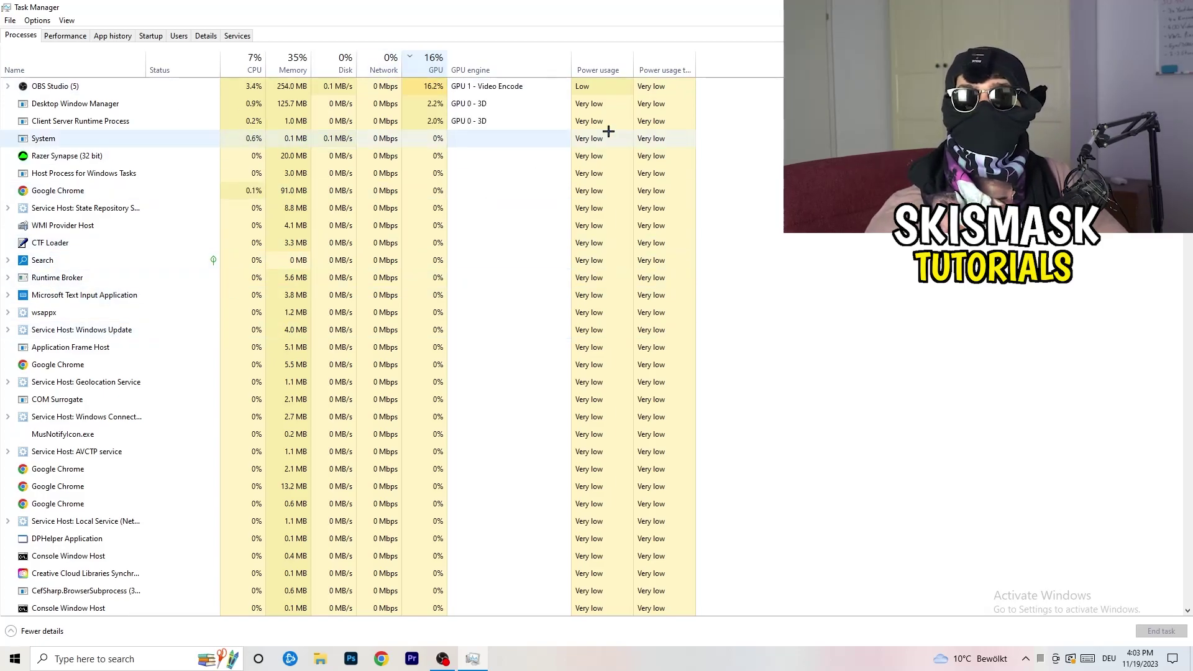
right_click(434, 91)
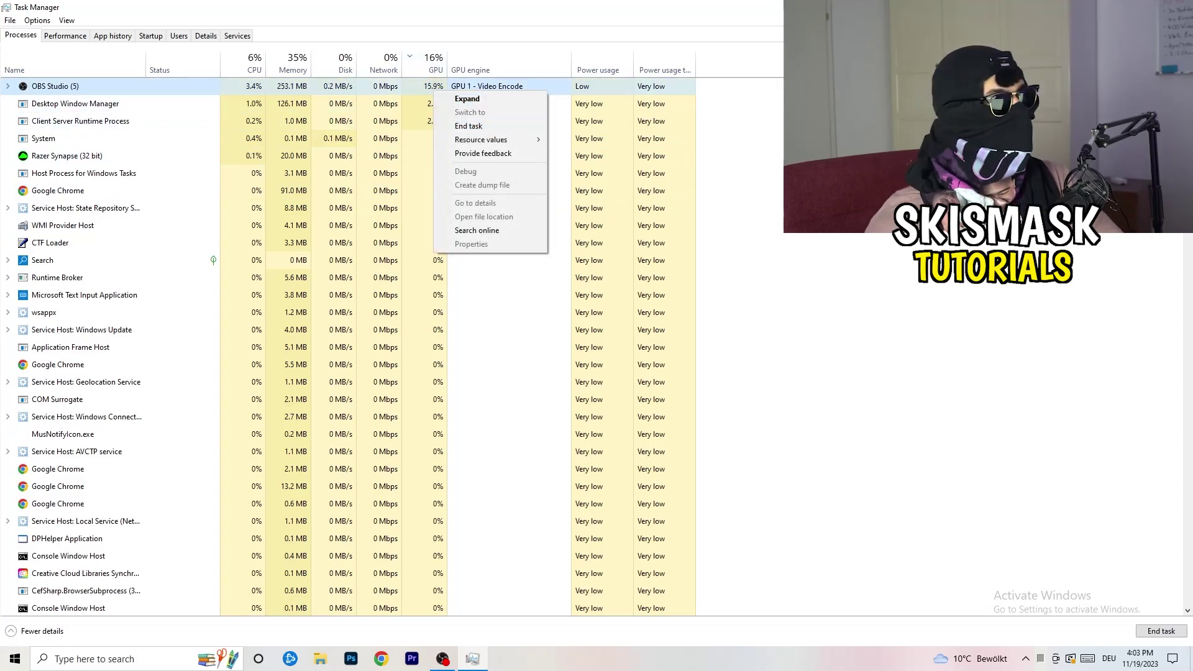
left_click(771, 148)
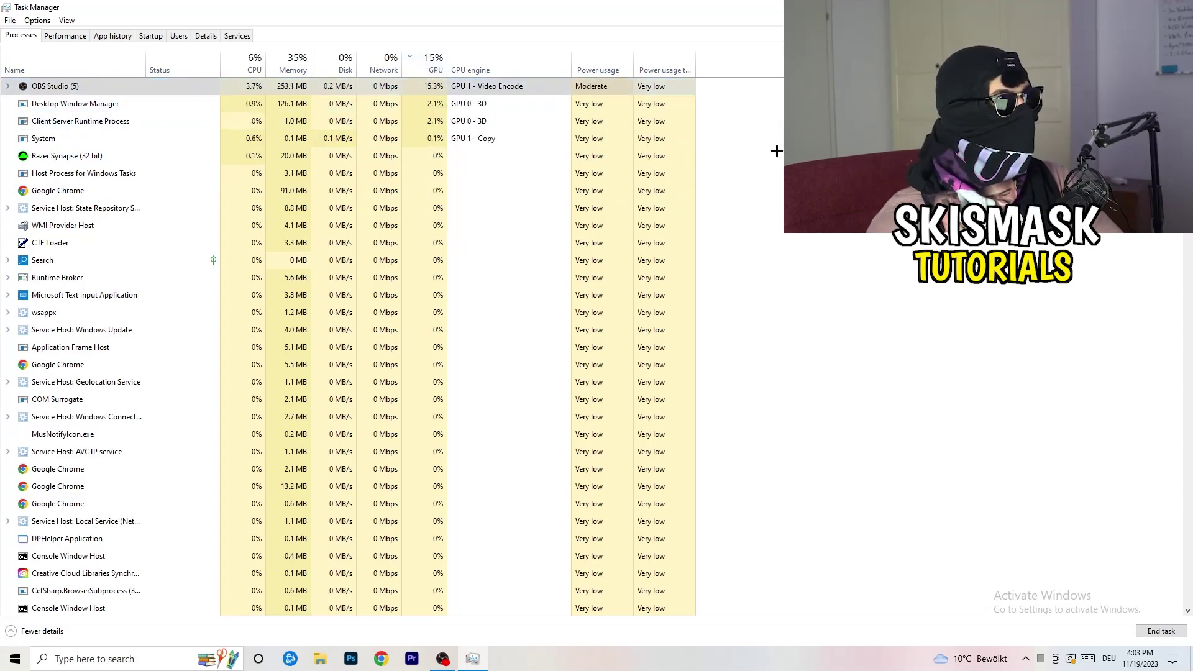
left_click(252, 62)
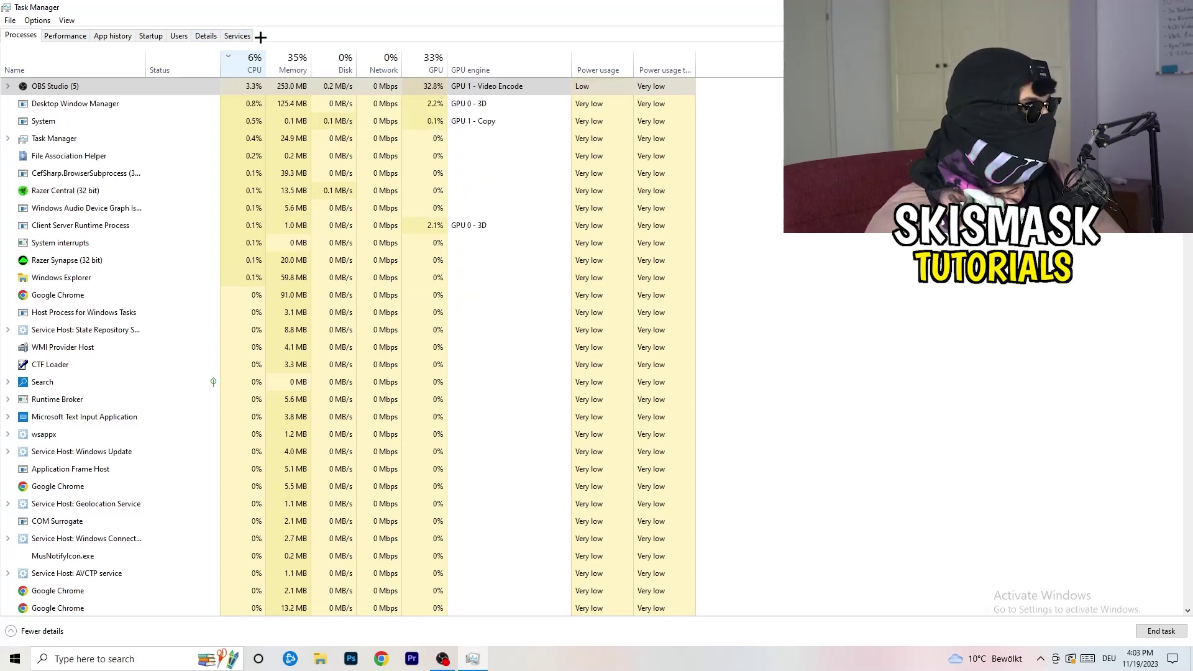
Check Creative Cloud UI Helper's Set priority options on Details, then view the Startup tab
left_click(206, 34)
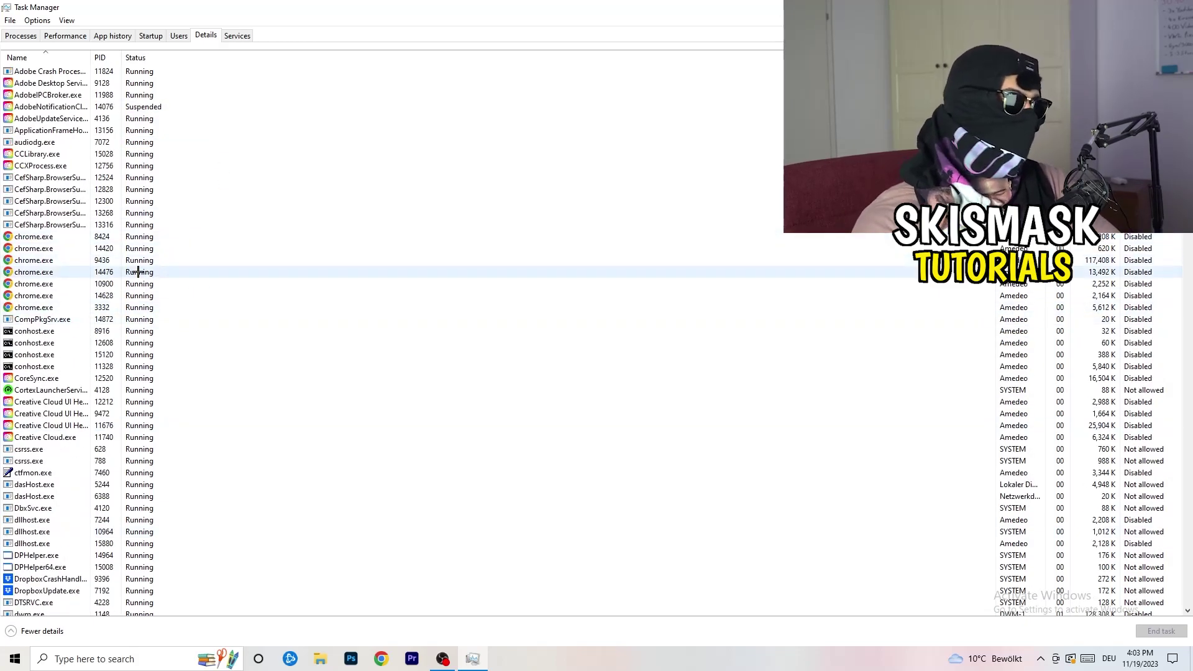
scroll(69, 339, "down", 3)
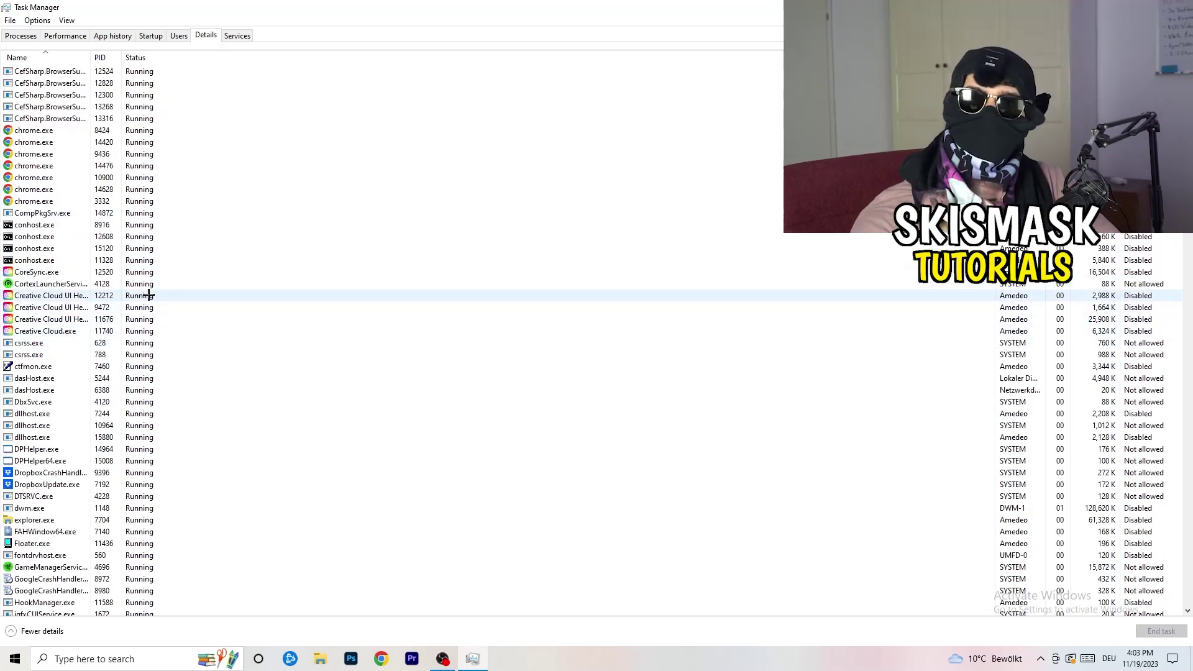
left_click(50, 319)
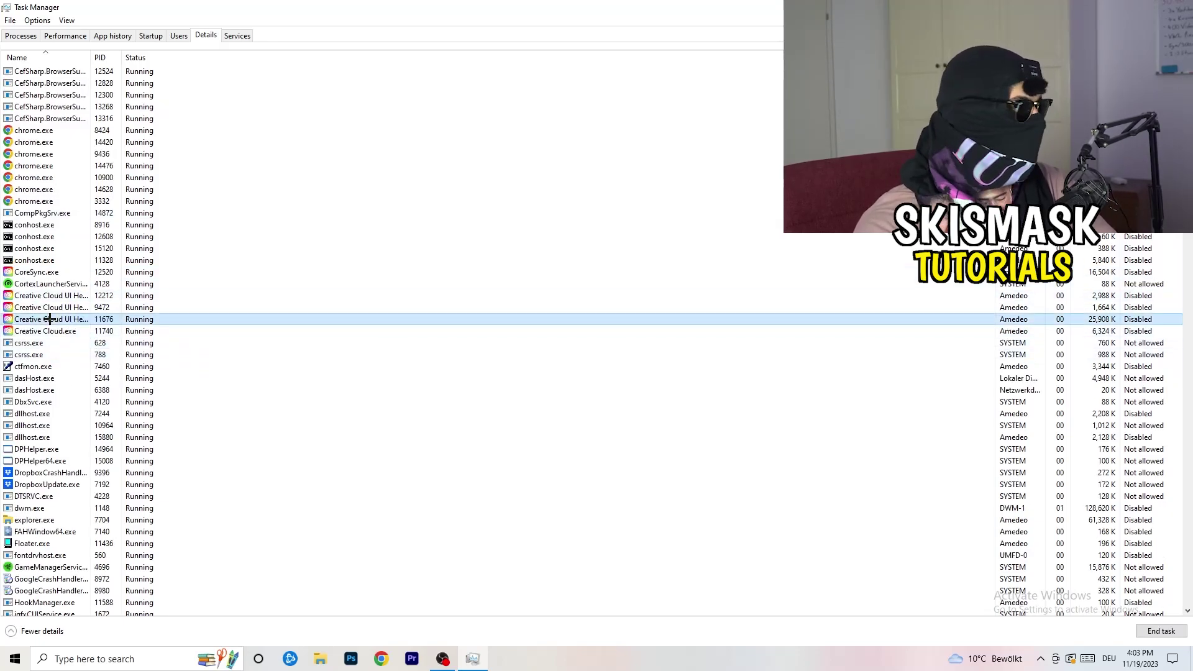
right_click(49, 319)
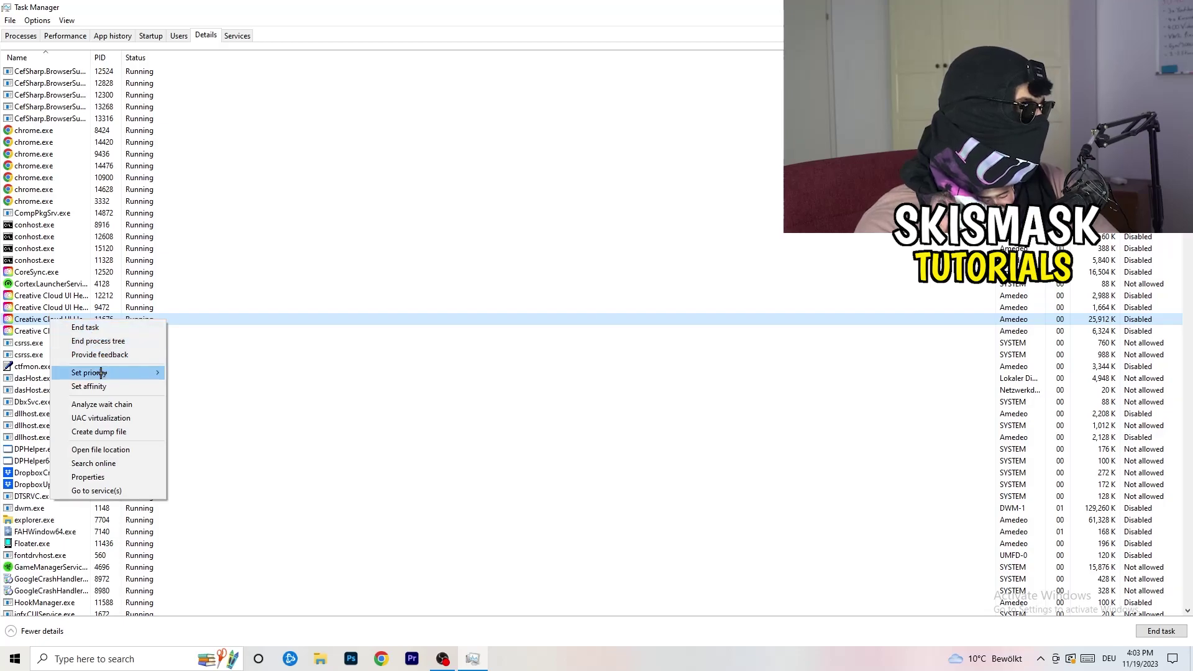
mouse_move(100, 372)
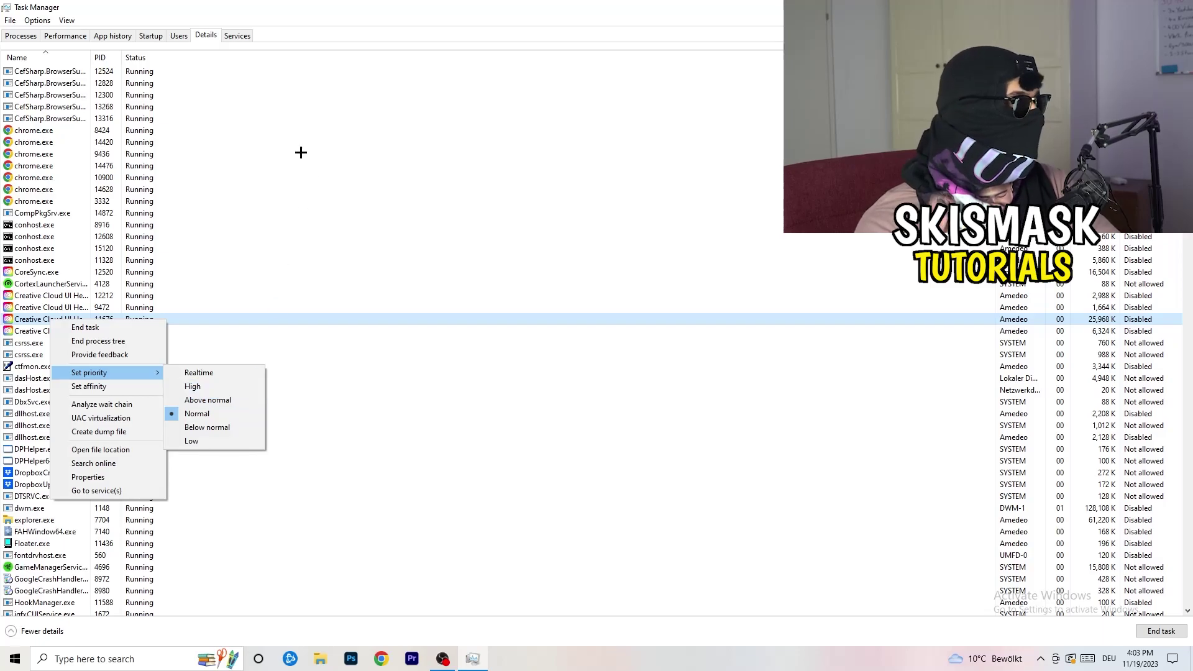
left_click(161, 38)
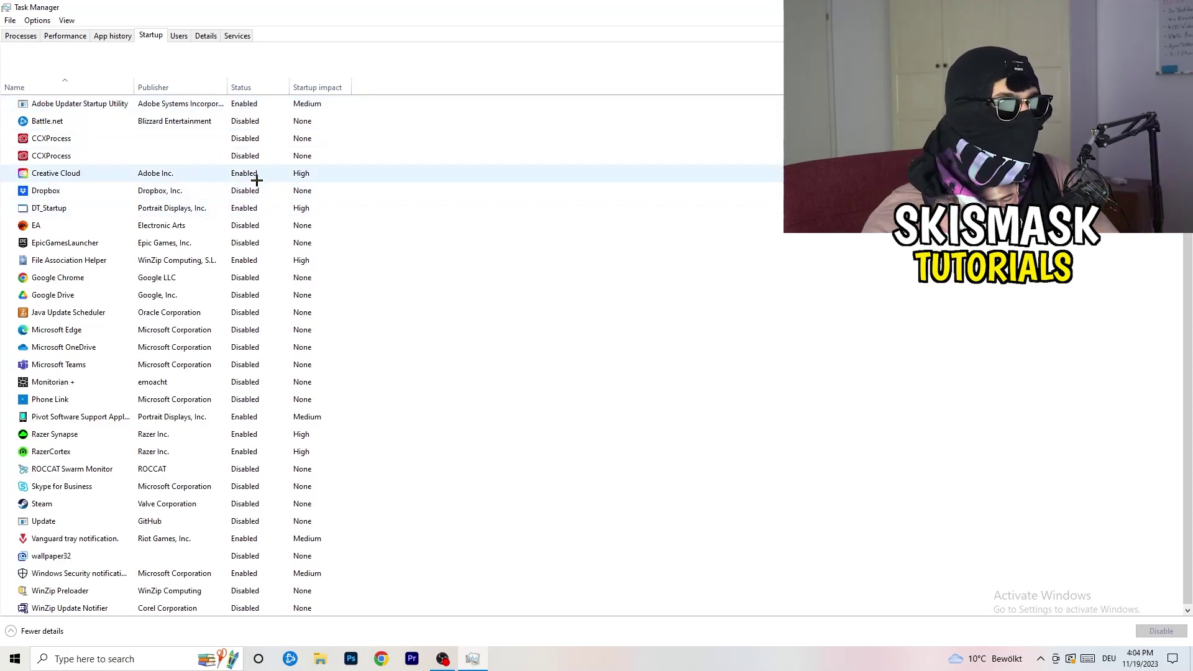
Leave DT_Startup enabled without changes and close Task Manager
right_click(272, 205)
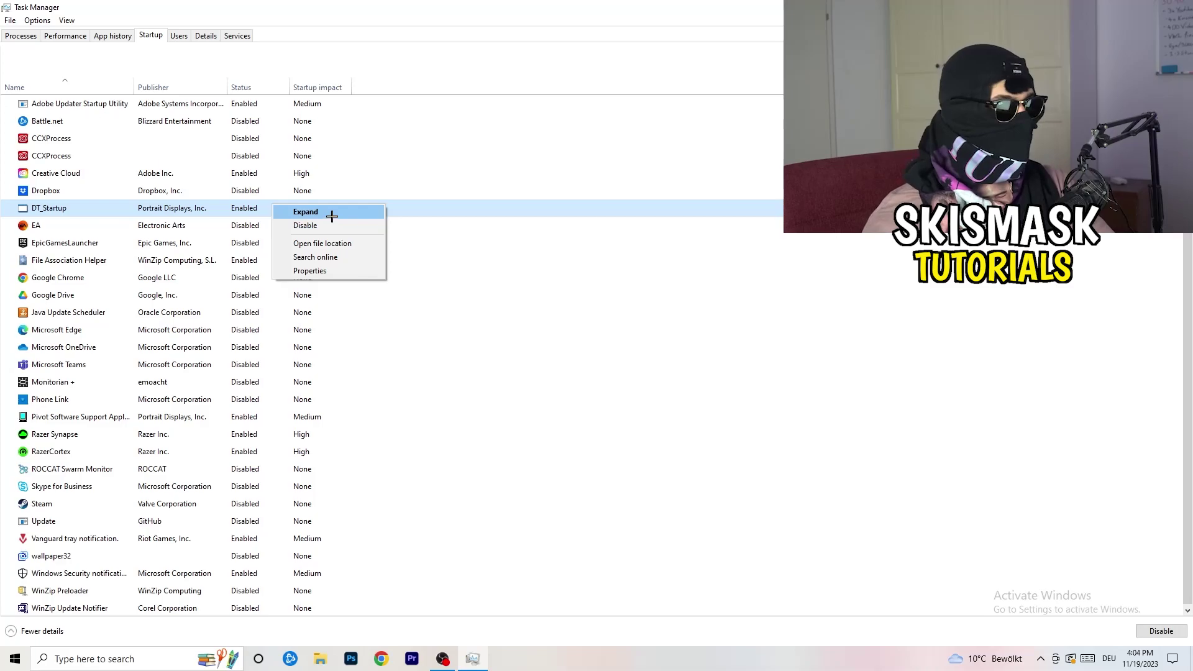
left_click(670, 60)
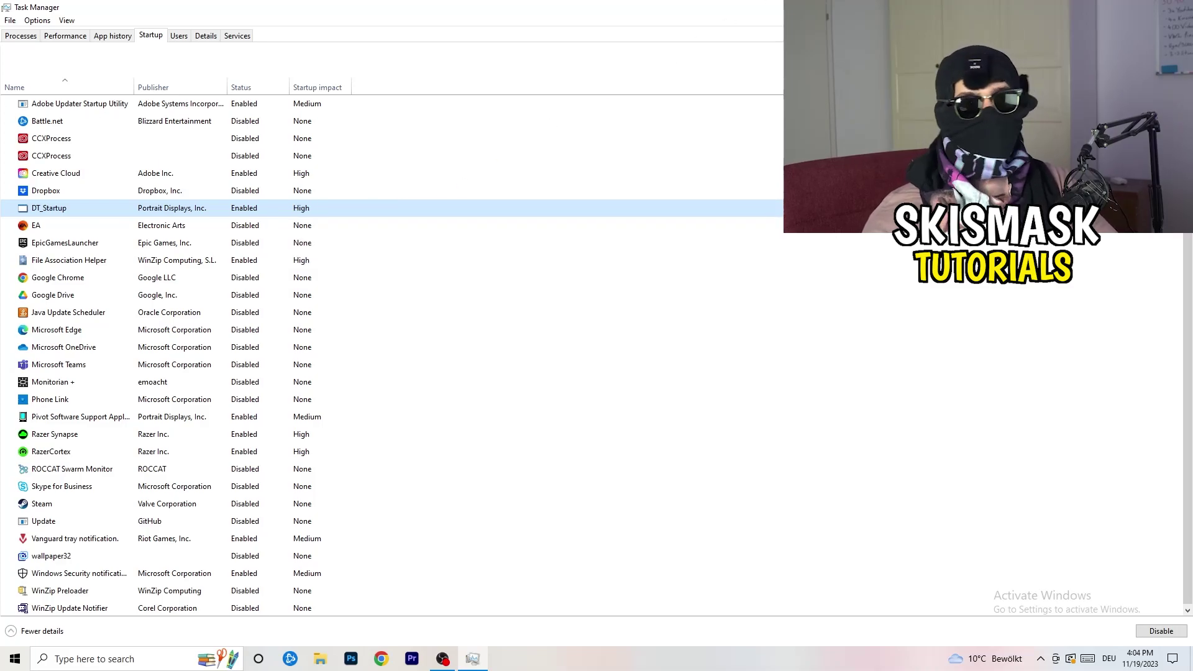
key("alt+F4")
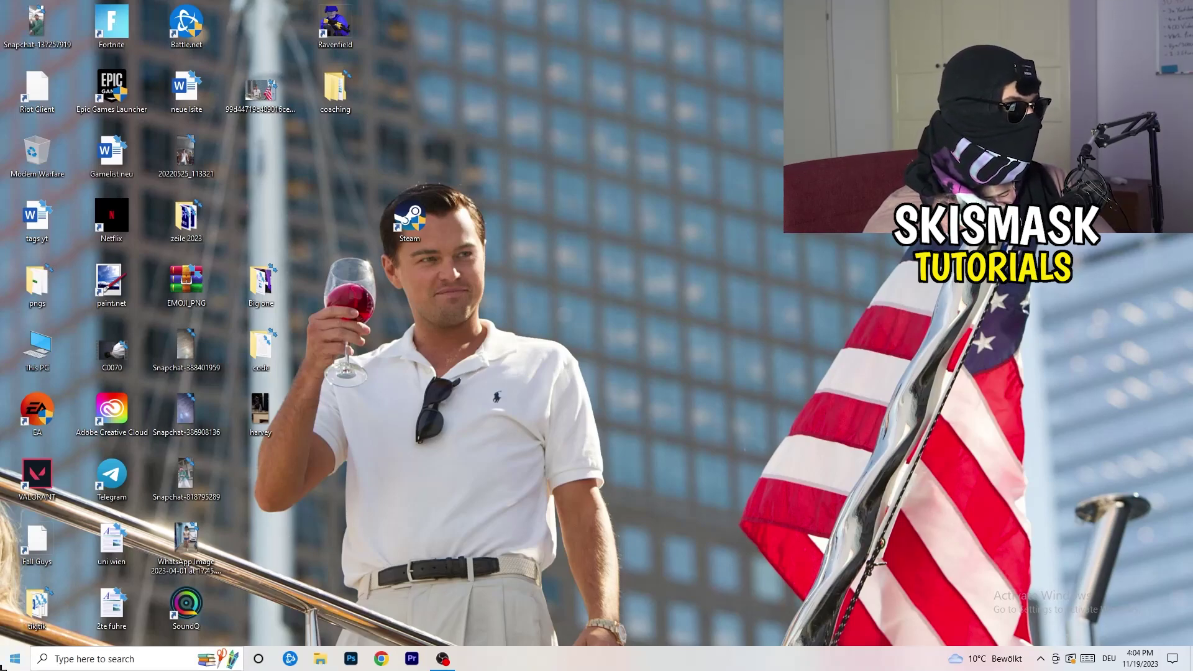
From the Start menu, open Settings and go to System's Display page
left_click(10, 661)
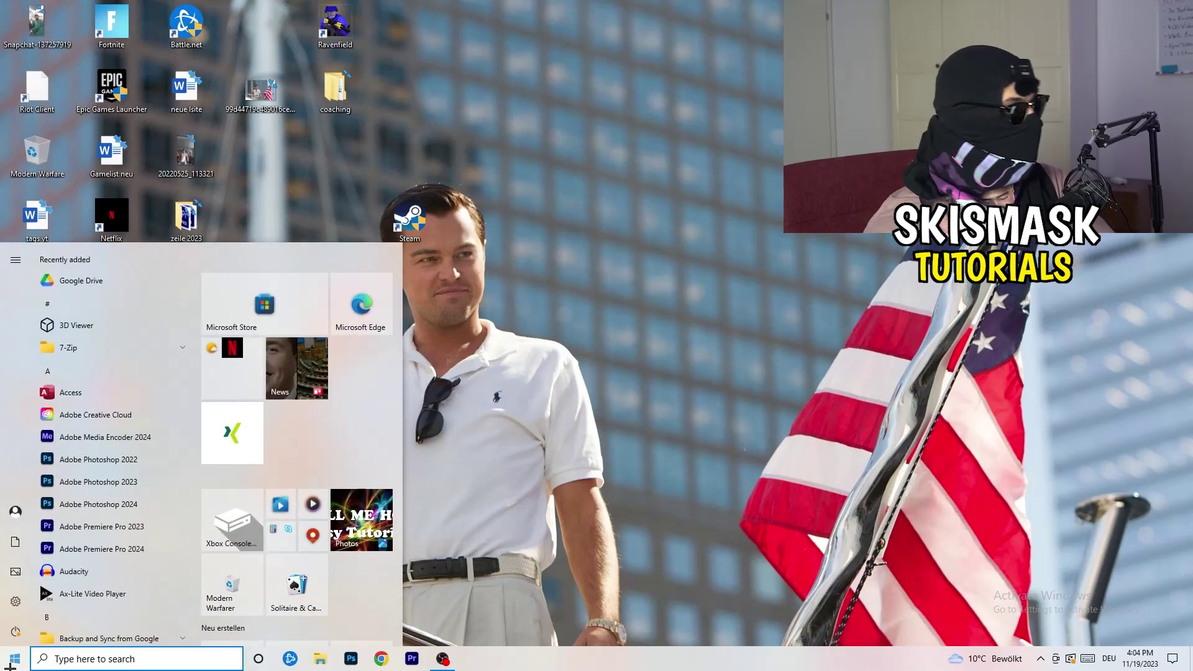
left_click(12, 603)
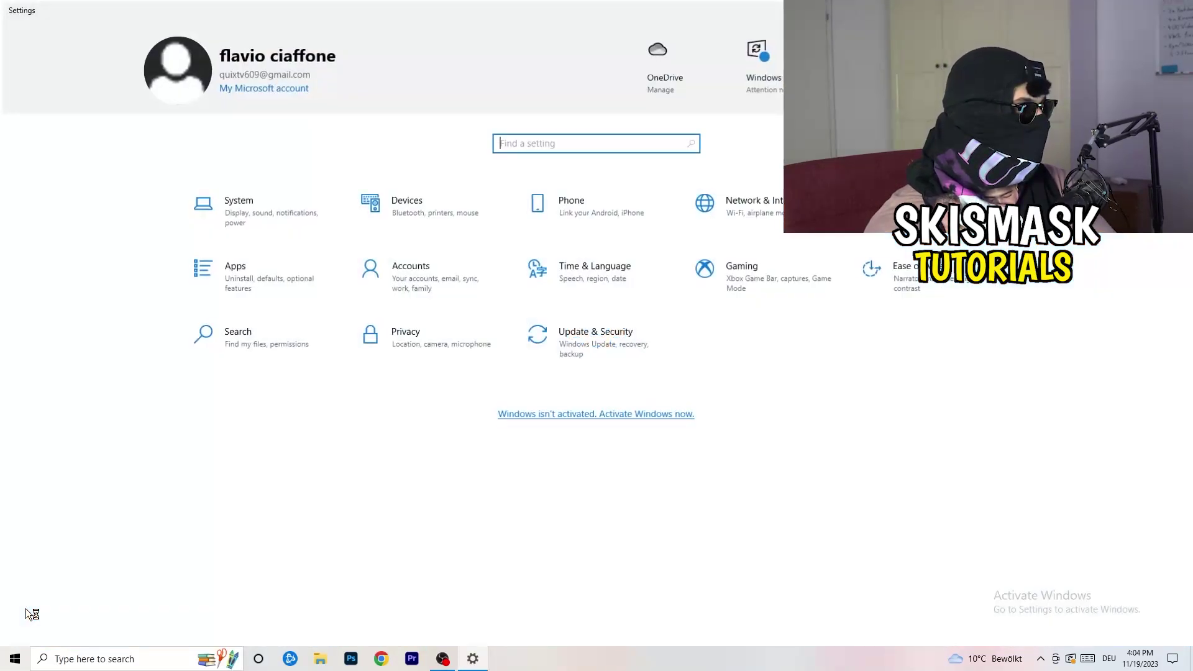
left_click(281, 201)
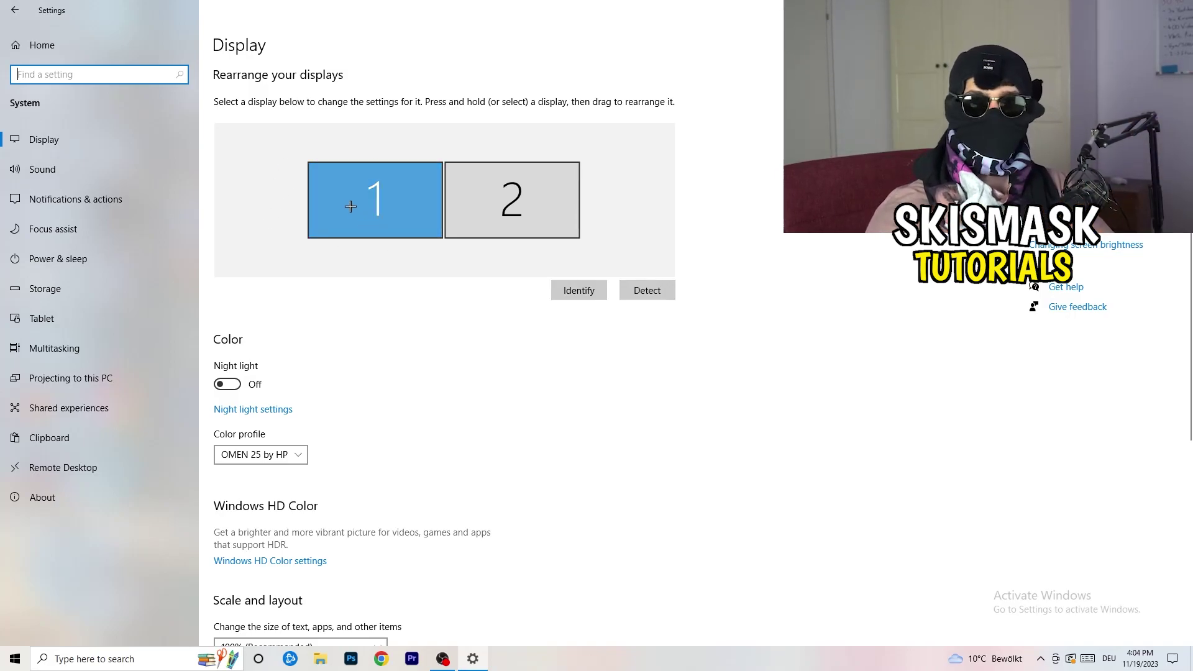
Keep display scaling at 100% (Recommended), then go to Power & sleep settings
scroll(432, 226, "down", 5)
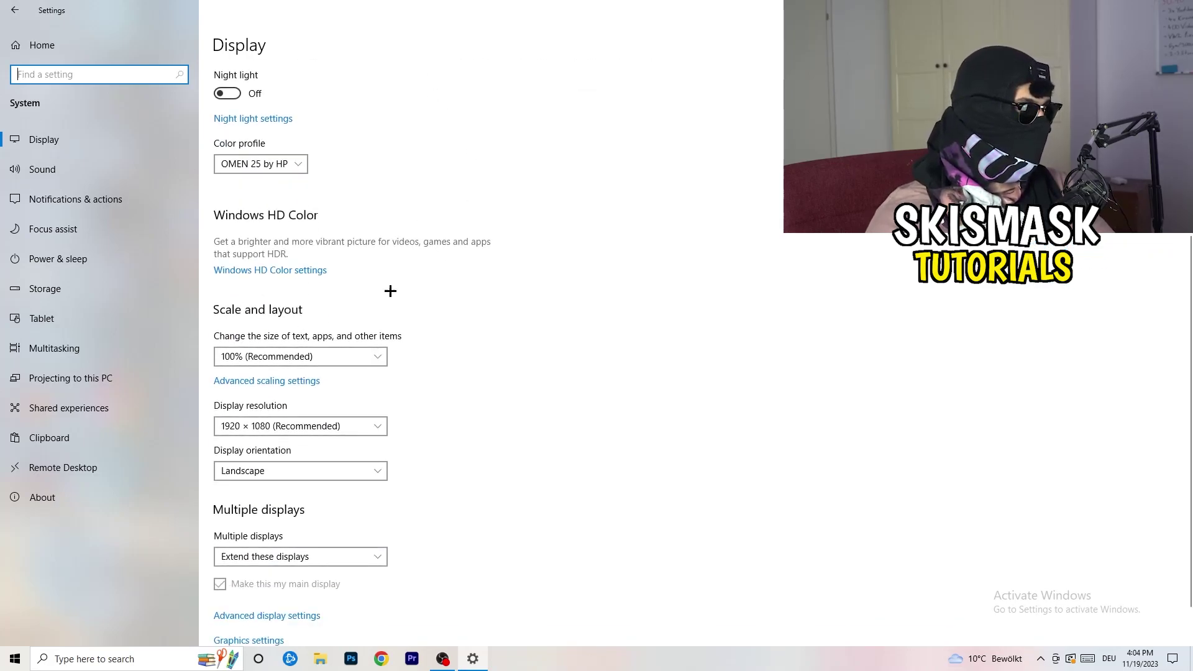
left_click(336, 357)
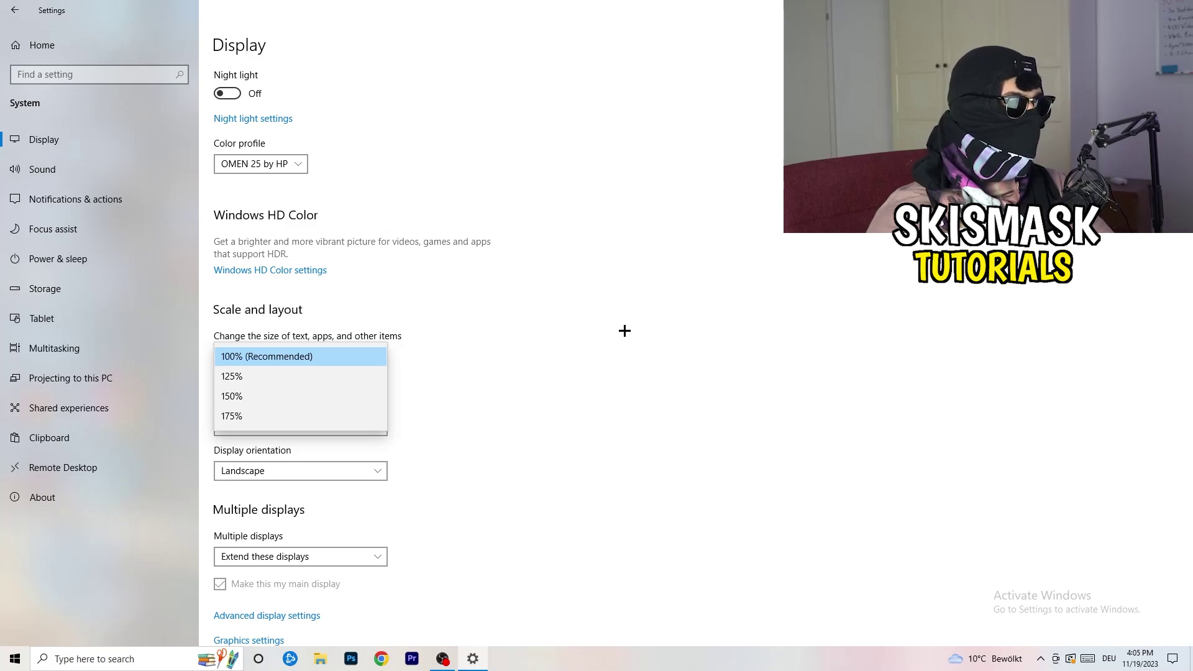
left_click(506, 341)
scroll(508, 343, "down", 1)
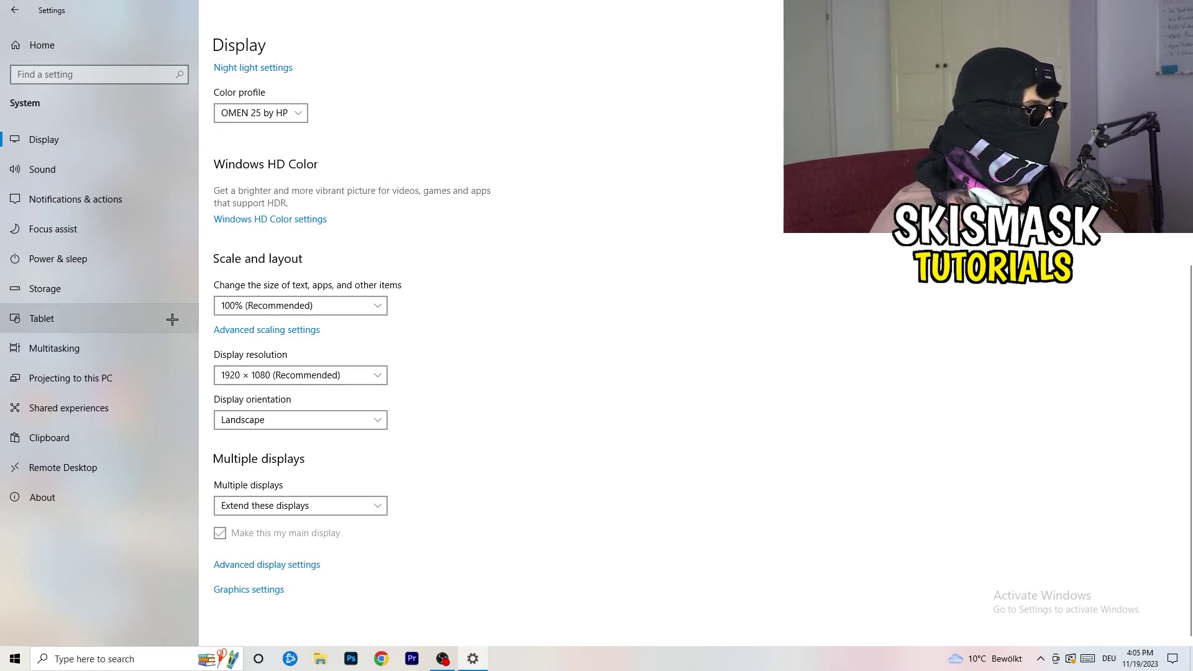
left_click(93, 263)
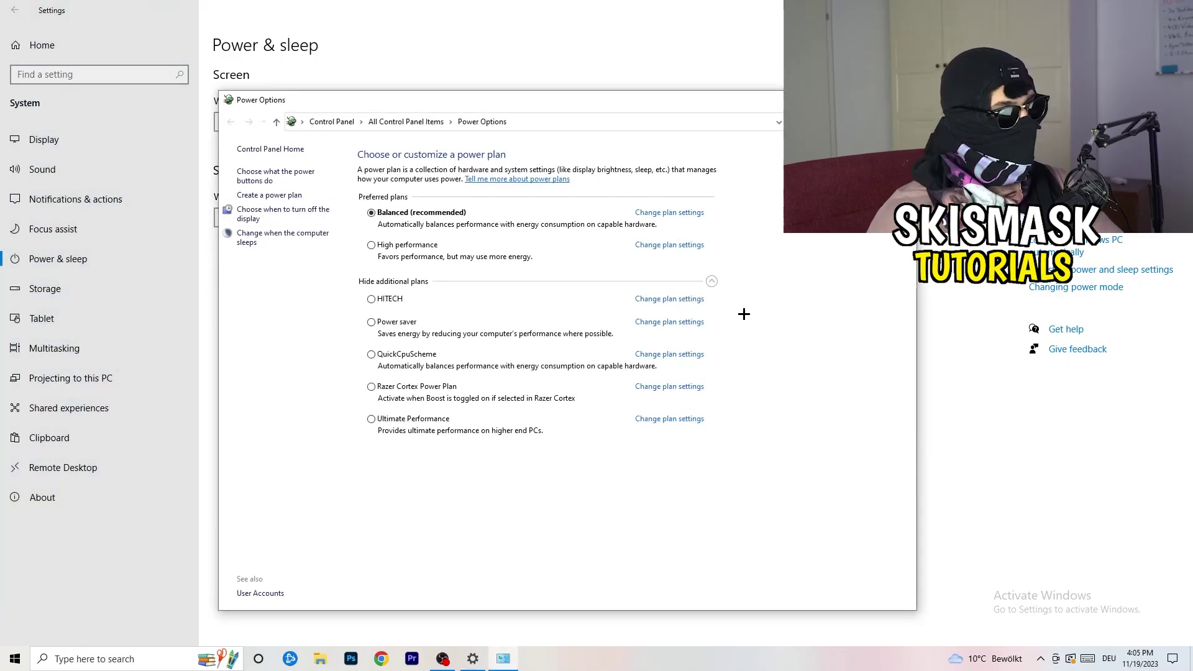
Leave the Balanced power plan selected, close Power Options, and go to Storage settings
left_click(711, 281)
left_click(712, 281)
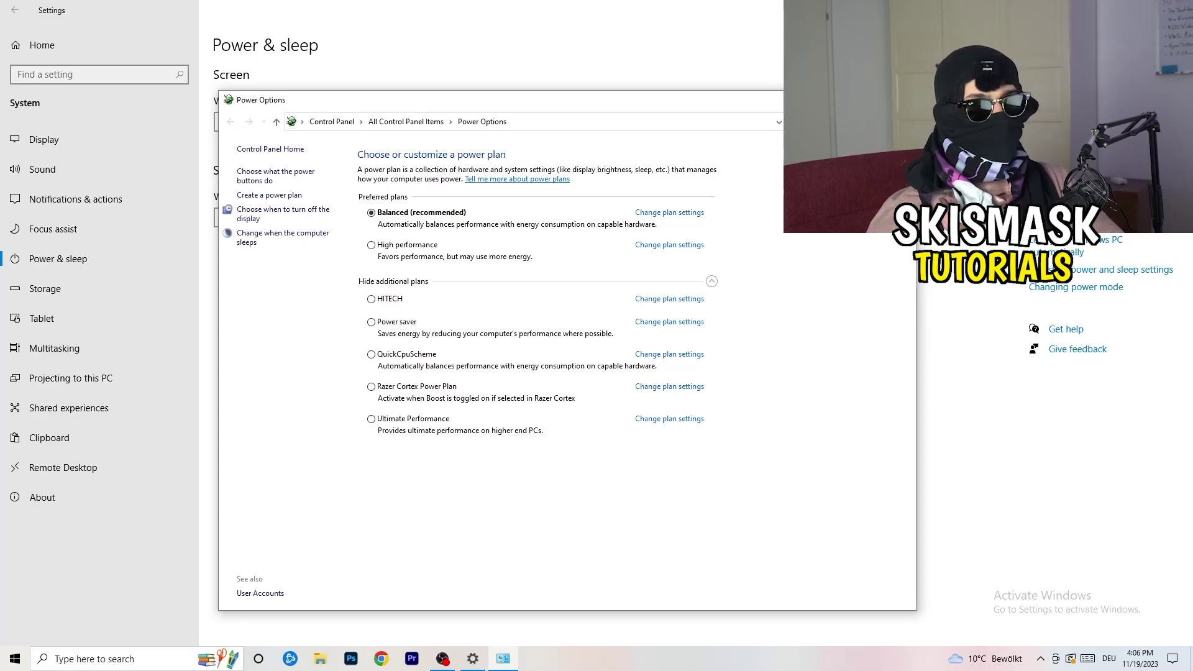
key("alt+F4")
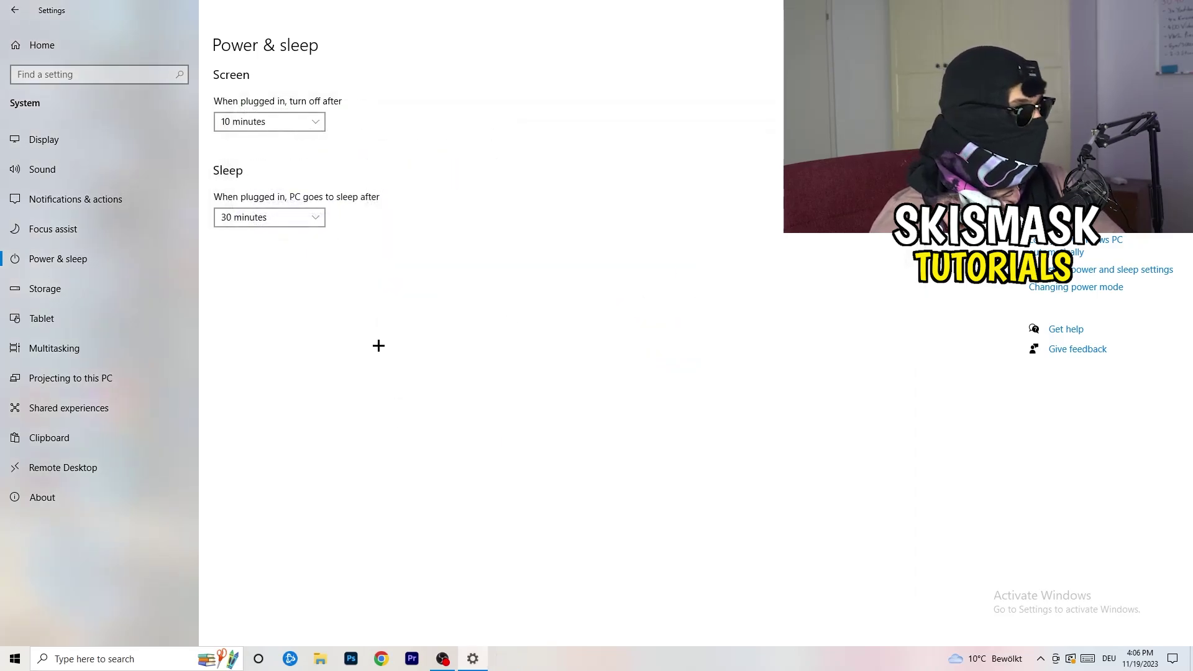
left_click(82, 297)
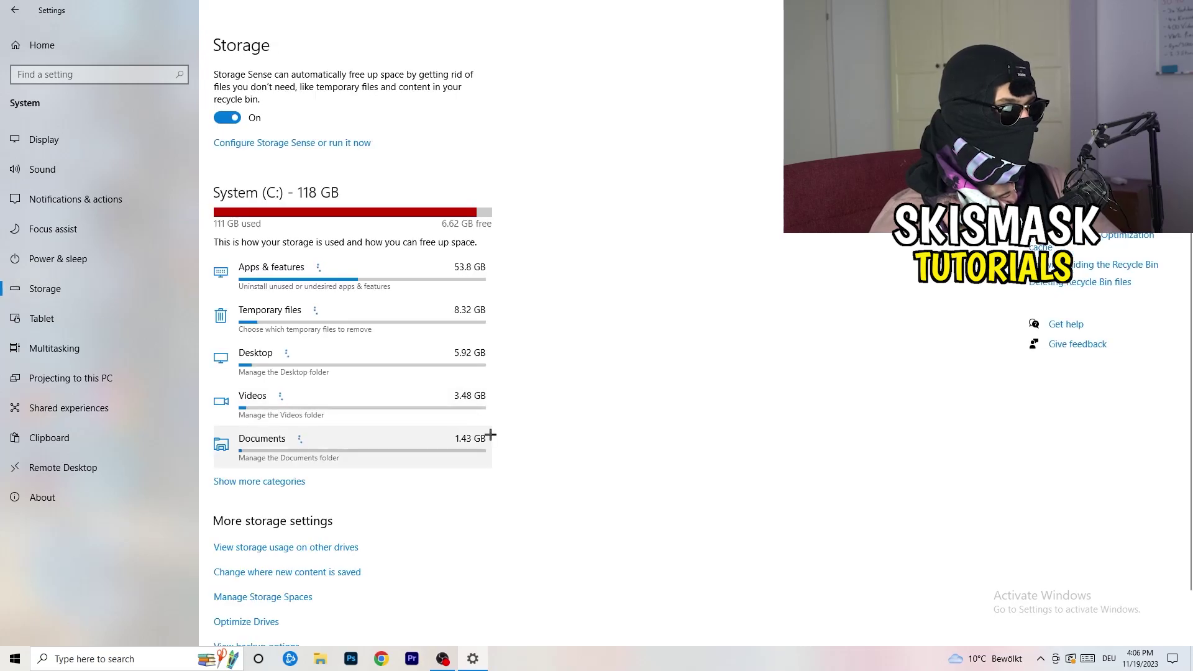
In Storage Sense, enable deleting unused temporary files and keep recycle bin cleanup at 14 days
left_click(300, 150)
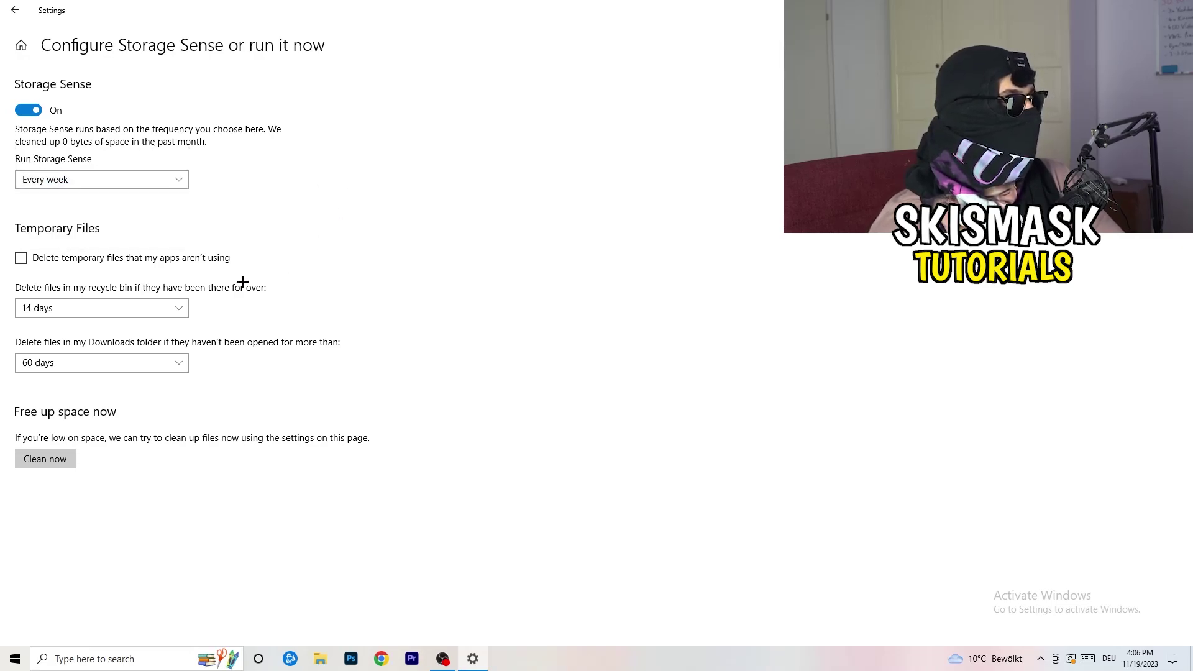
left_click(72, 260)
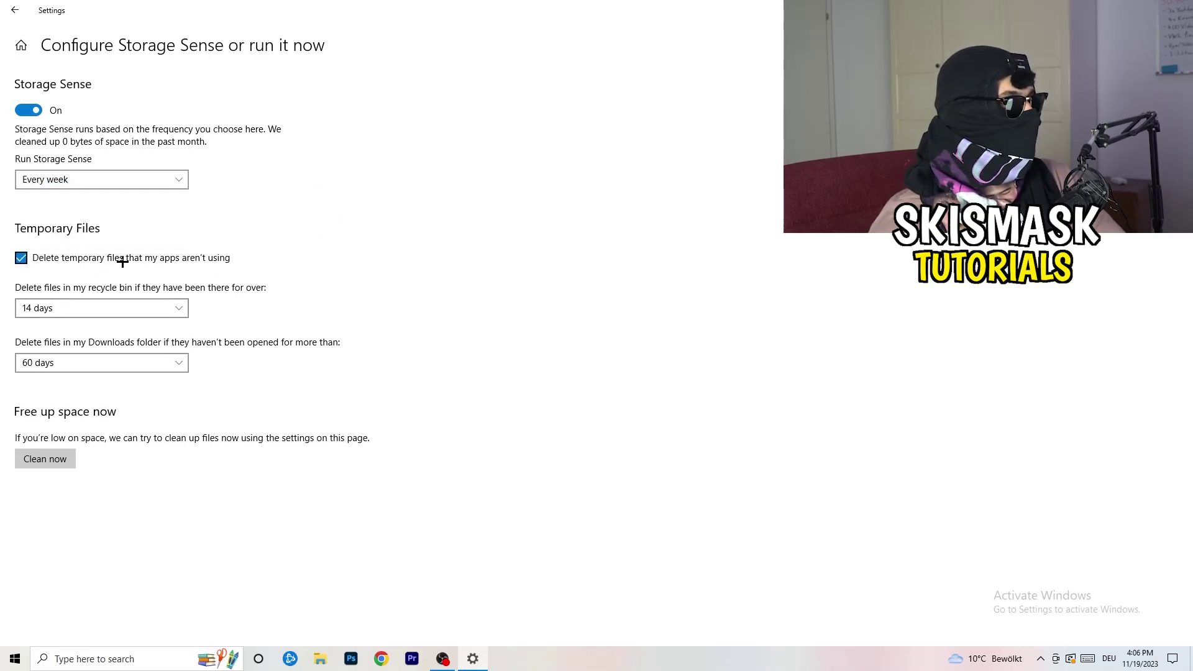
left_click(93, 309)
left_click(314, 305)
left_click(124, 308)
left_click(358, 281)
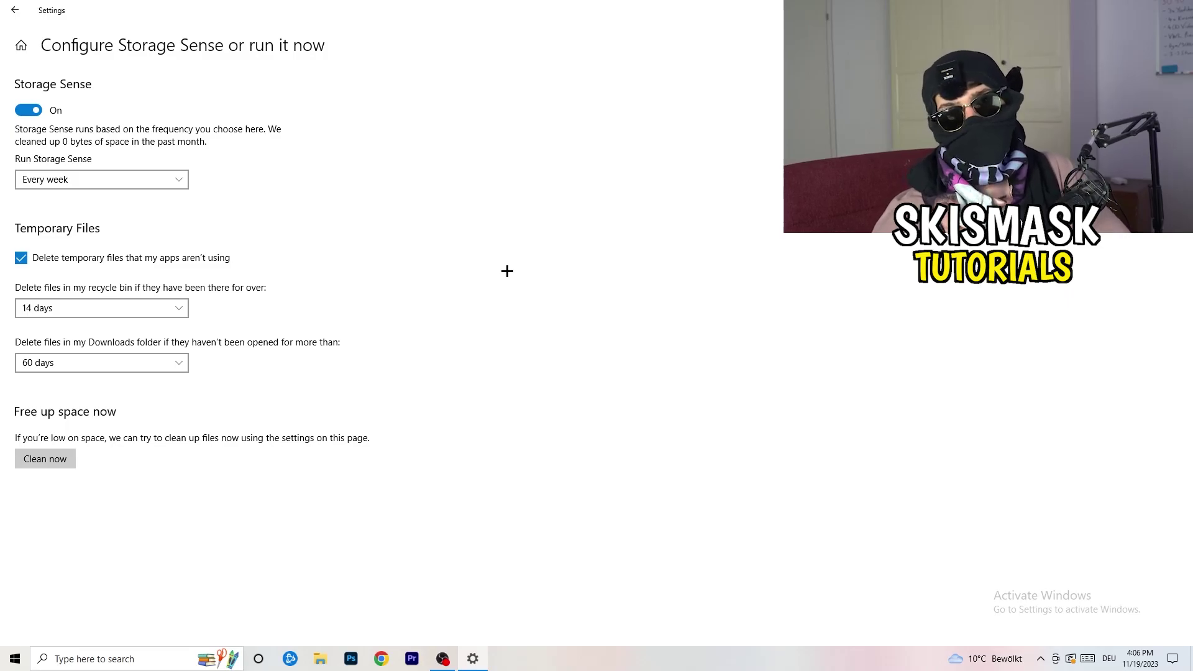
Keep Downloads cleanup at 60 days, then go back to the Settings home
left_click(109, 363)
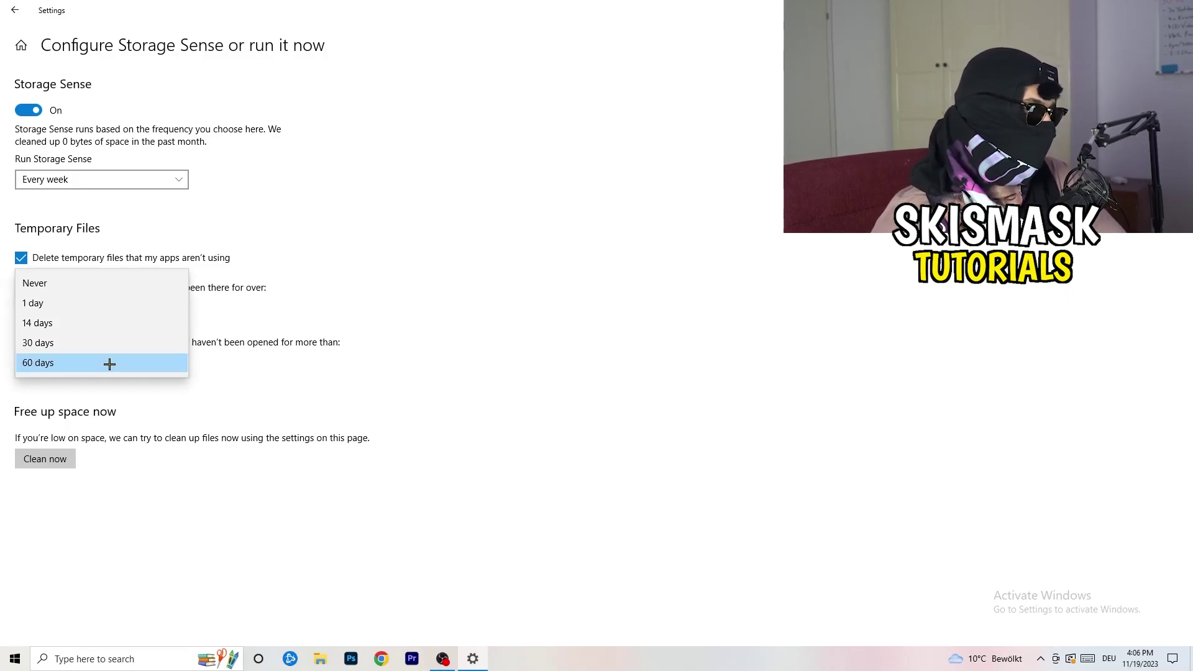
left_click(468, 282)
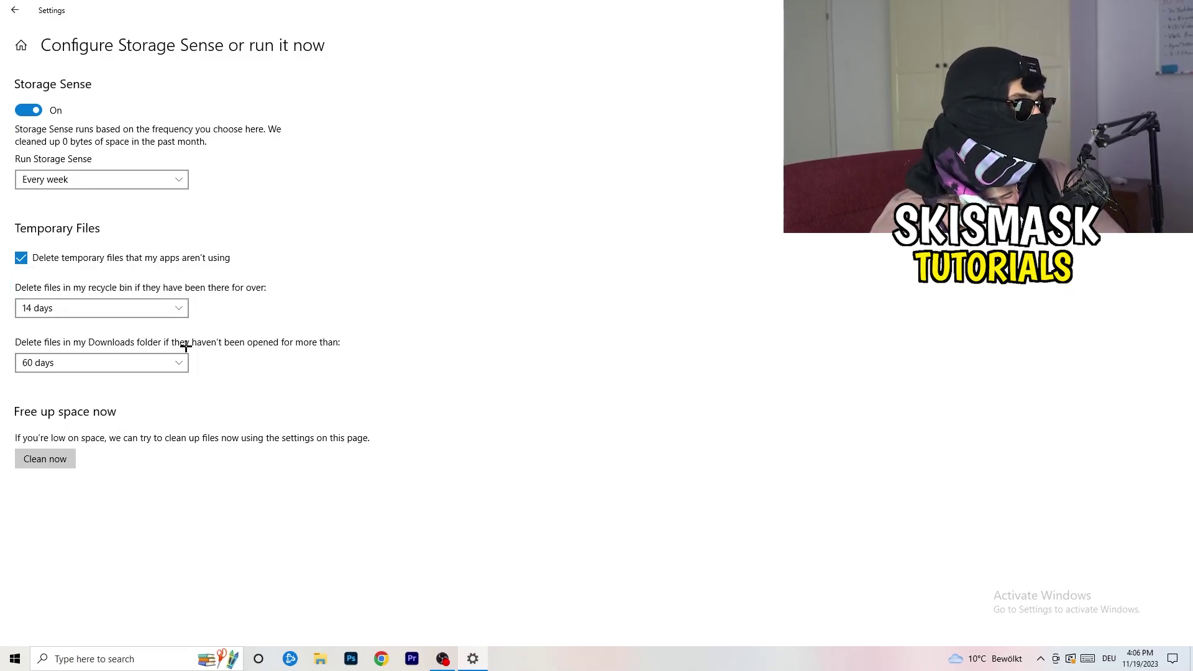
left_click(121, 372)
left_click(583, 302)
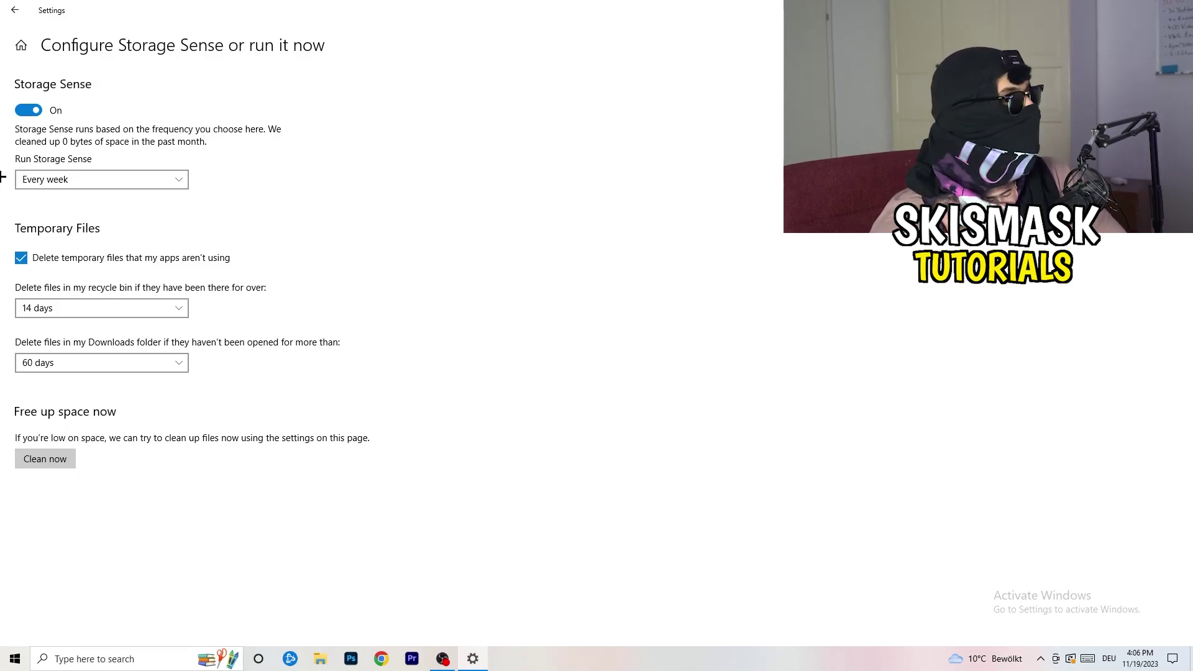
left_click(15, 10)
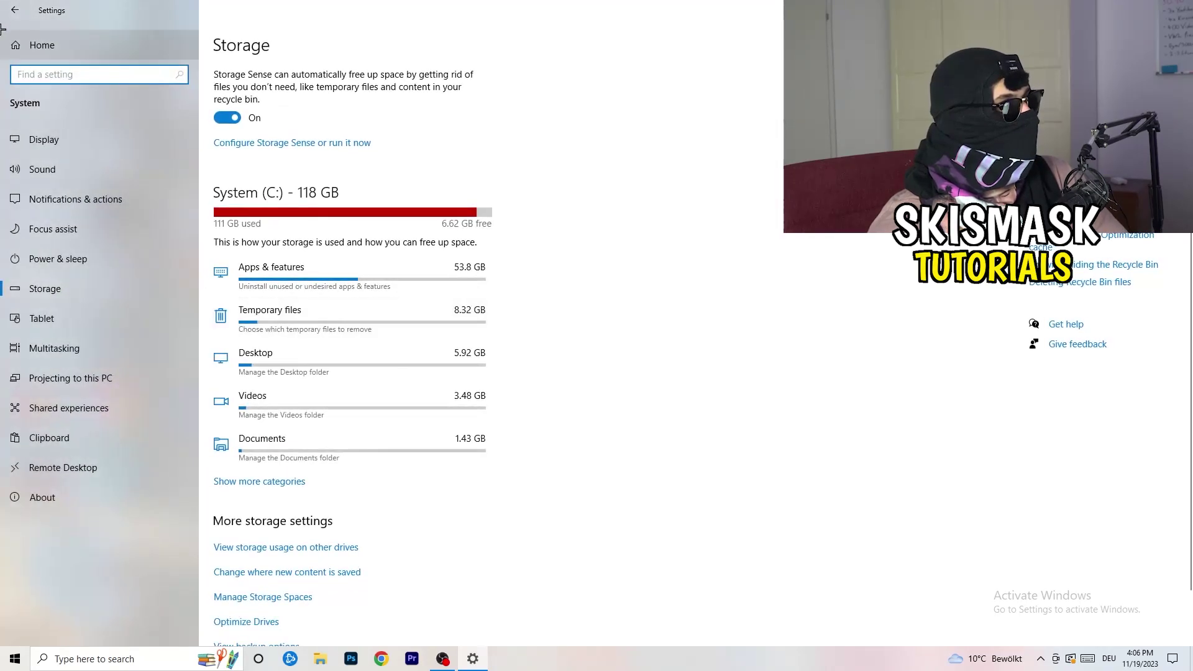
left_click(15, 10)
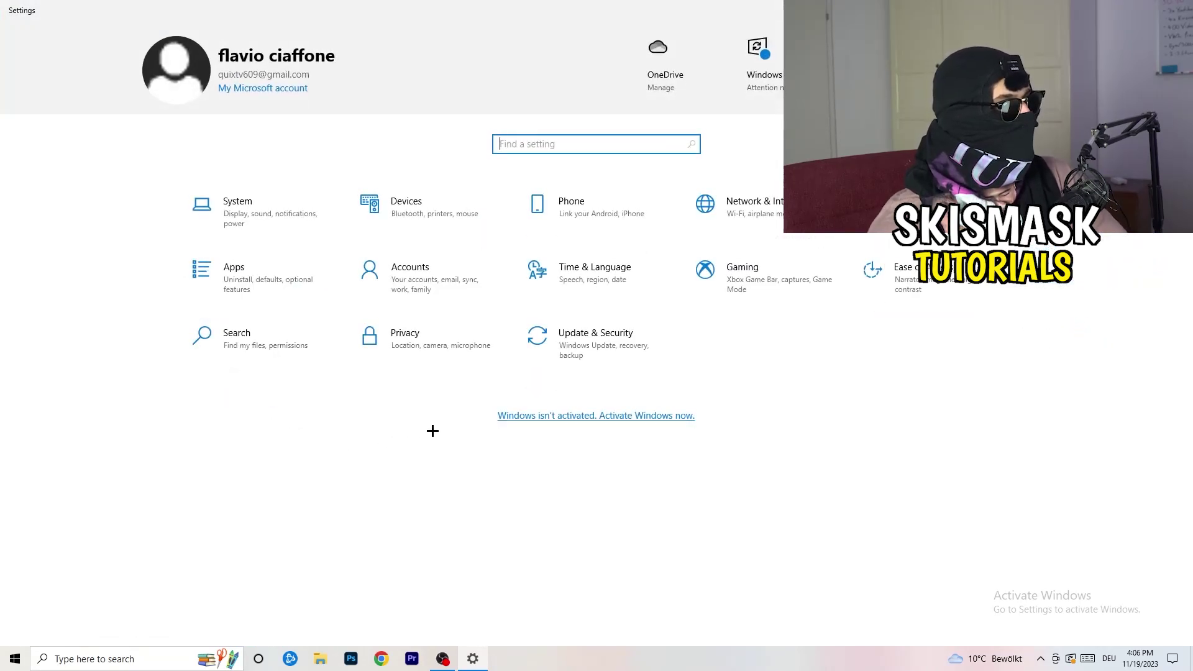
Check Windows Update for the pending 2023-11 cumulative update, then close Settings
left_click(587, 350)
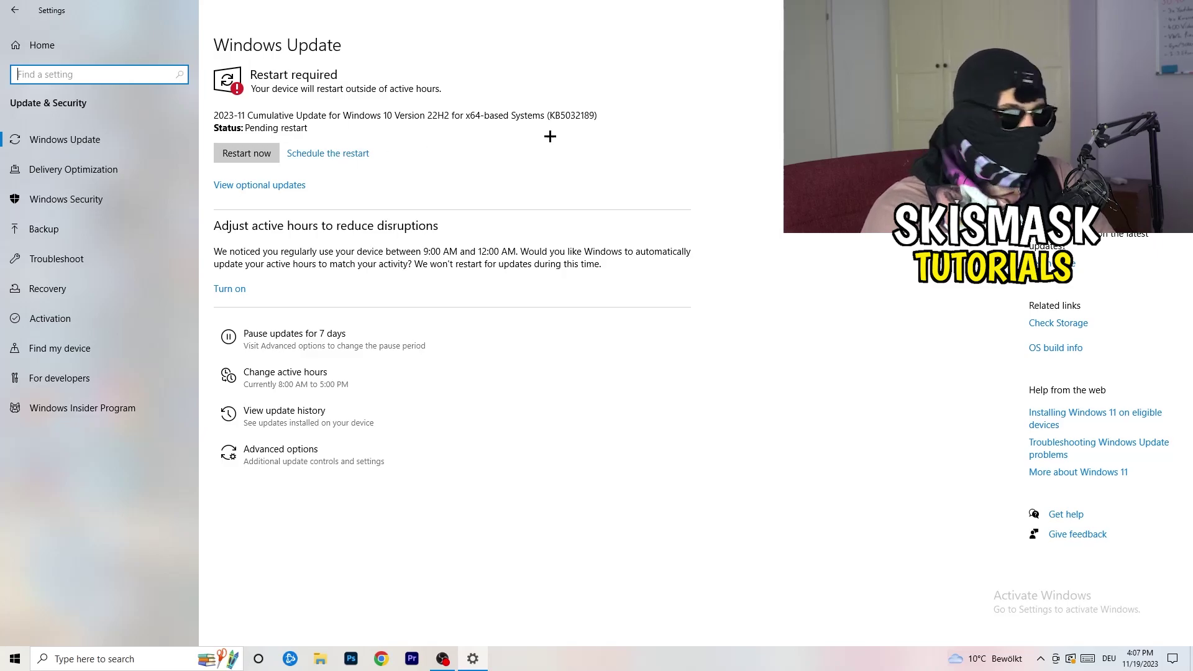
key("alt+F4")
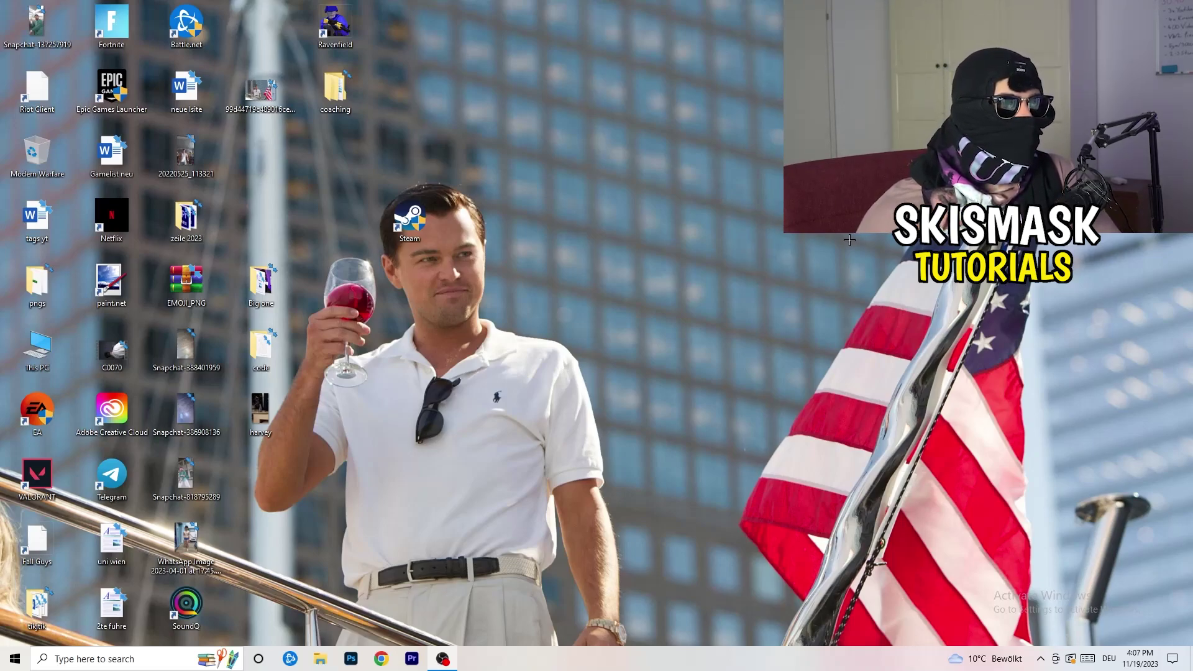
Launch NVIDIA Control Panel from the desktop menu and show the Adjust Image Settings with Preview page
right_click(723, 263)
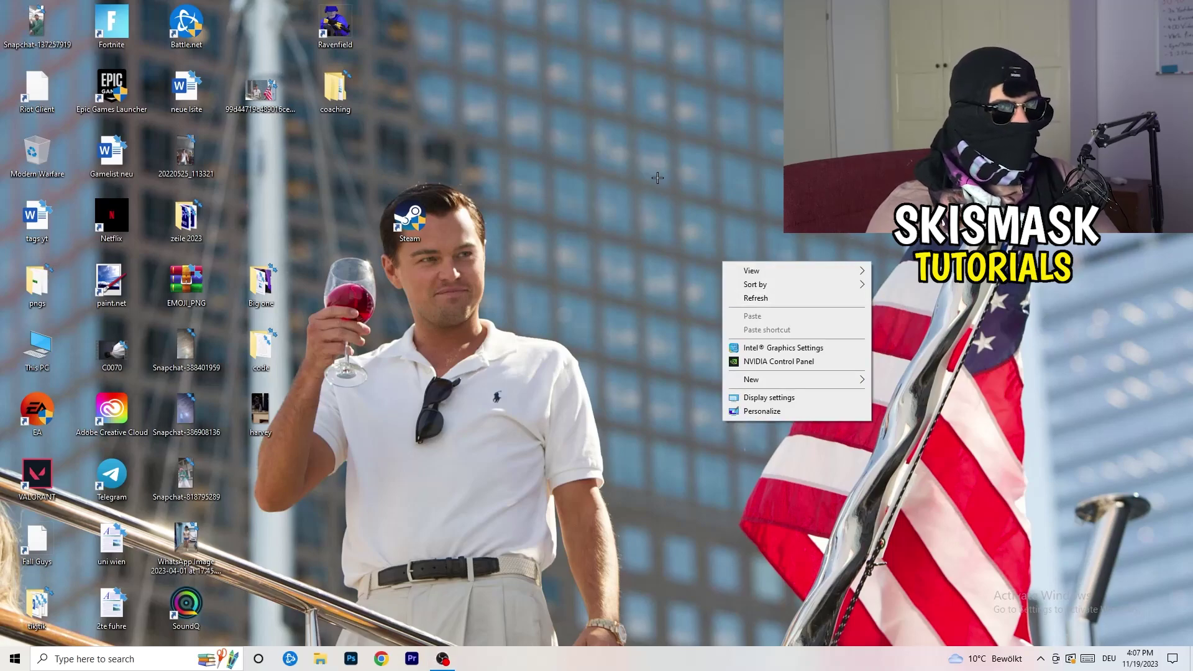
left_click(796, 362)
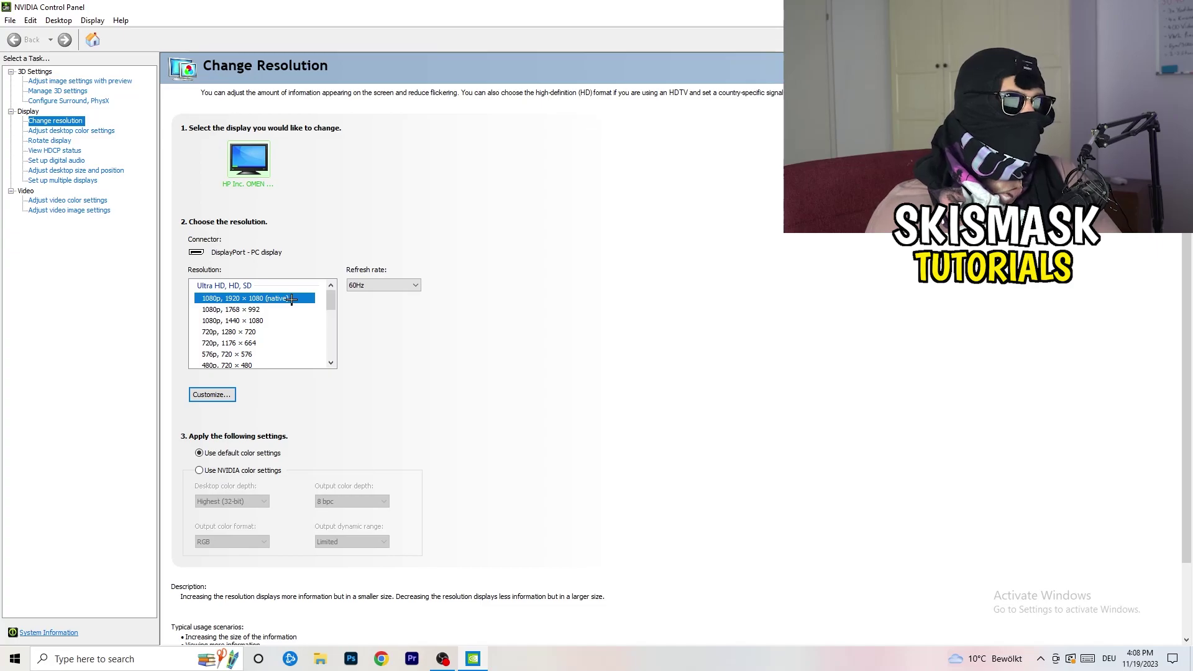
left_click(63, 83)
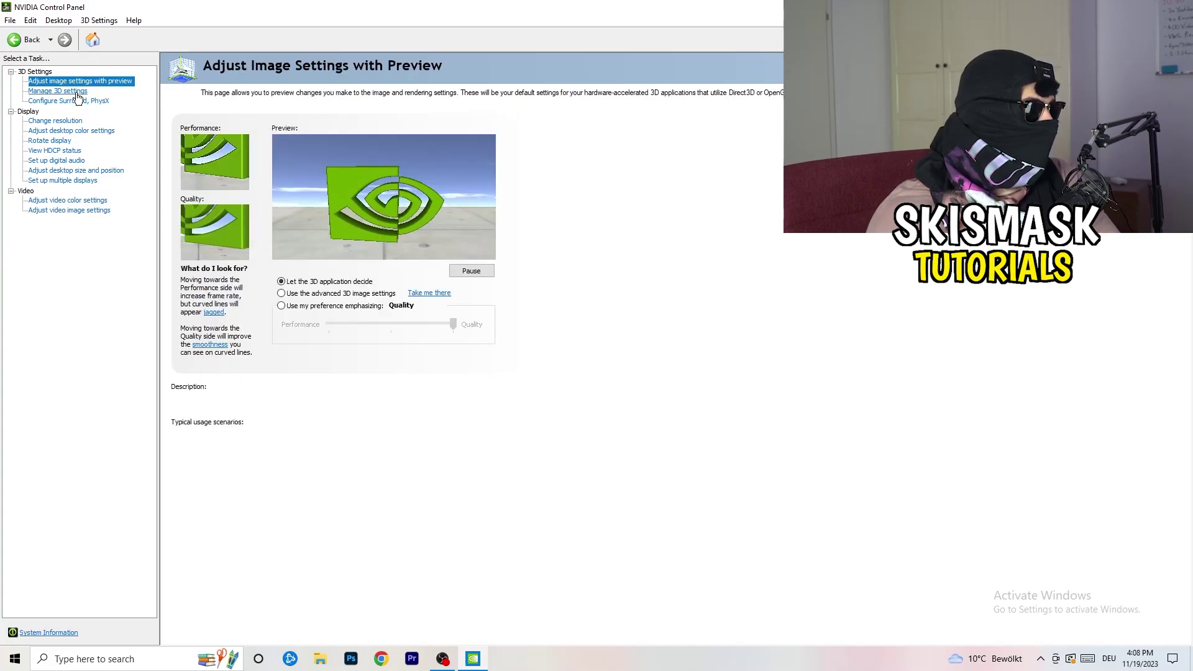